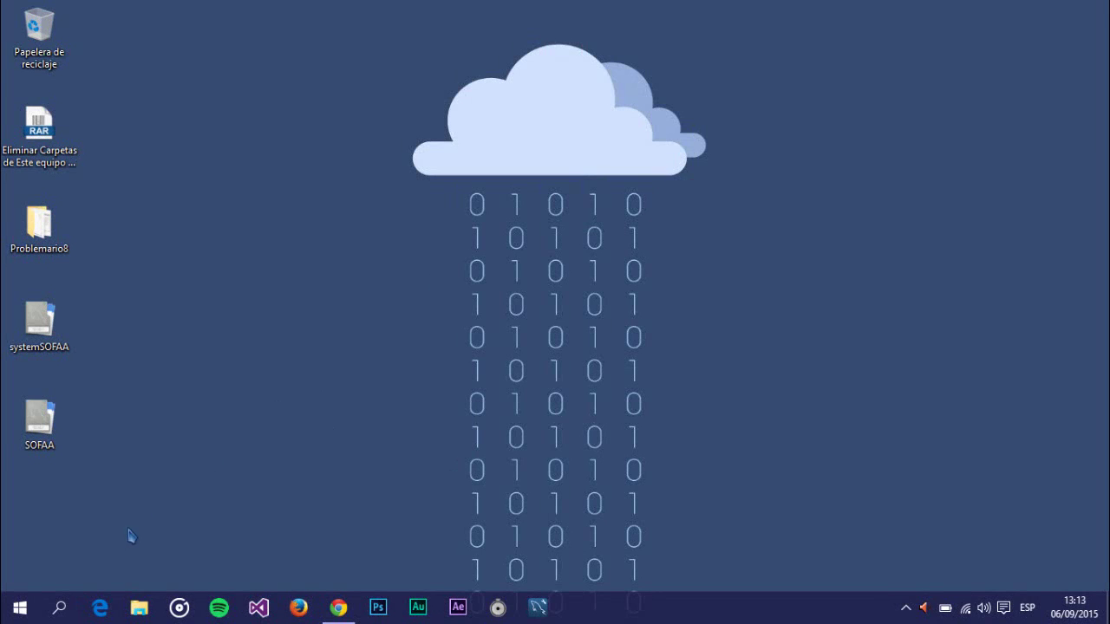
Look over the folders listed under Este equipo in File Explorer, including its navigation tree, and close the window.
click(139, 607)
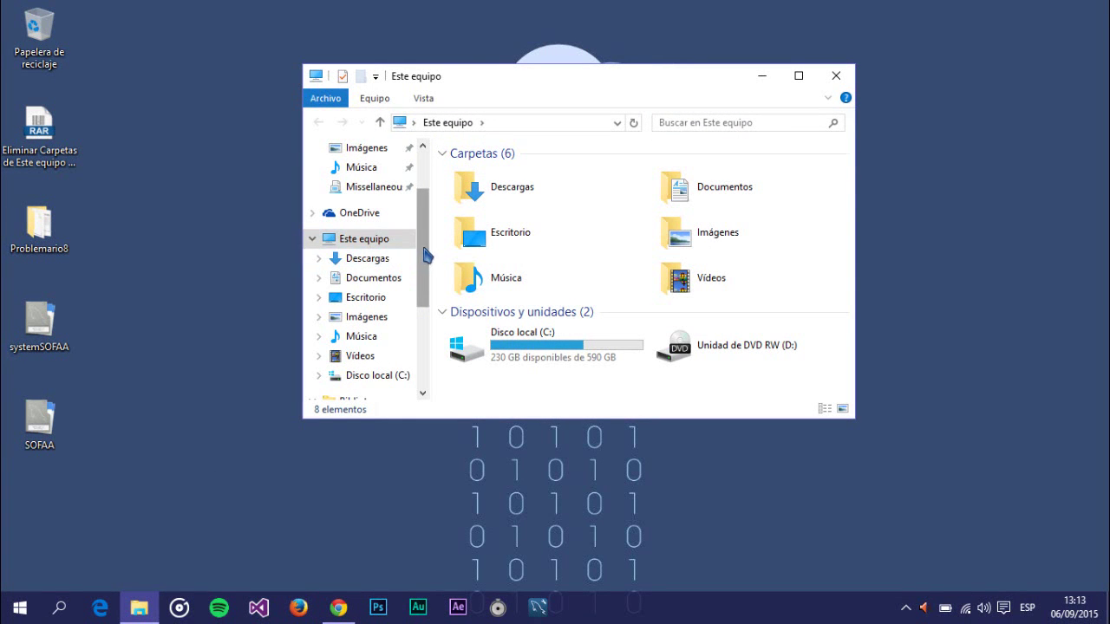
drag(426, 255, 425, 280)
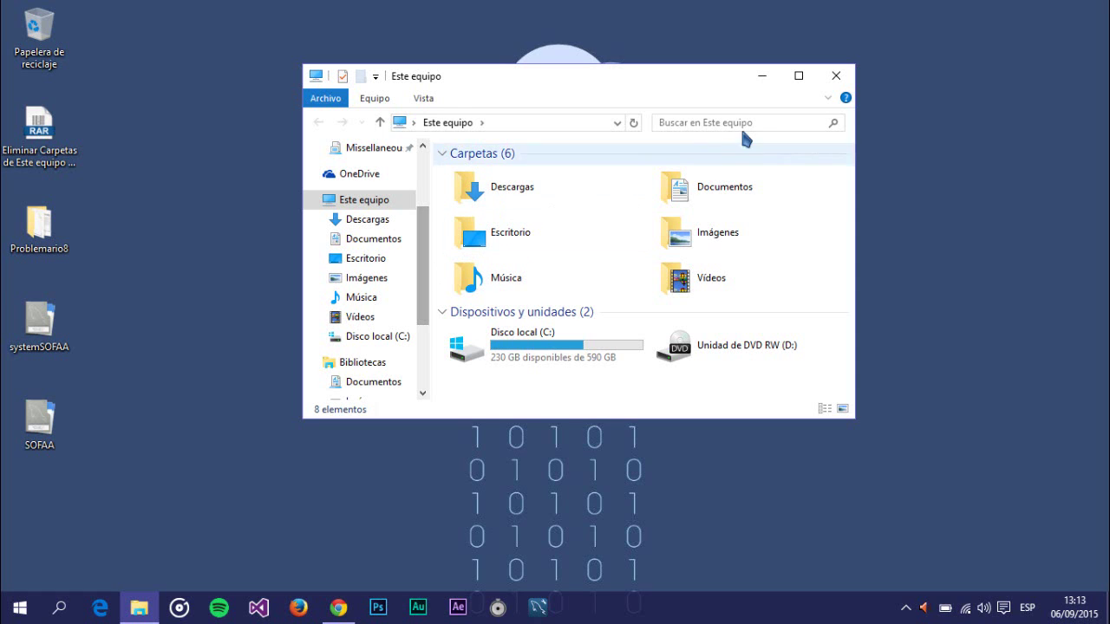
click(839, 78)
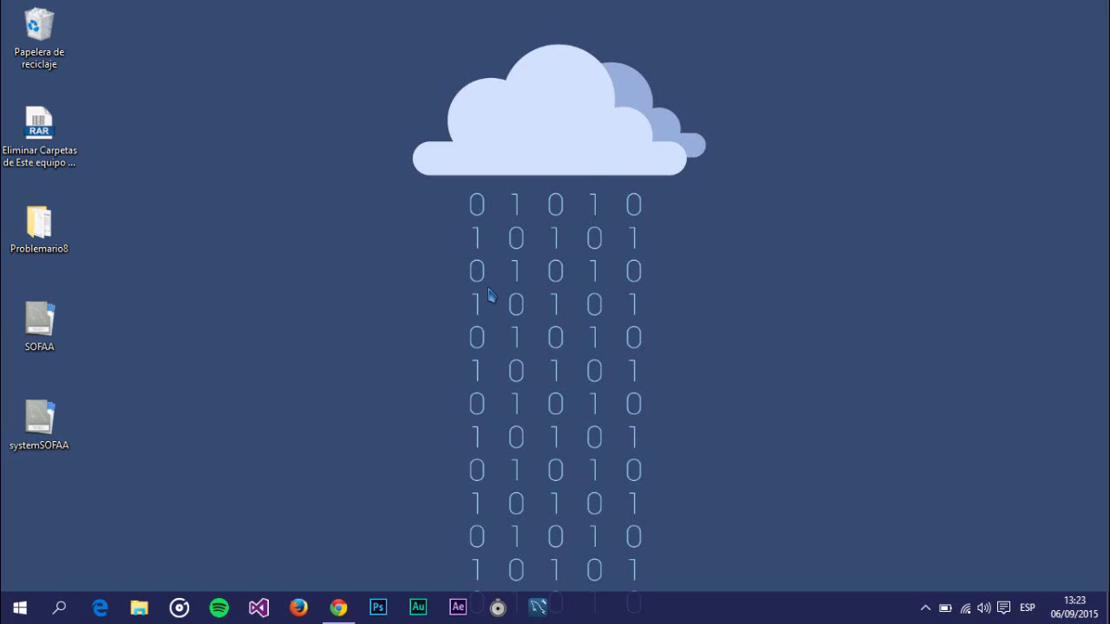
Switch to Chrome to view the MediaFire download page of the Eliminar Carpetas de Este equipo Windows 10 archive, and minimize it.
click(337, 609)
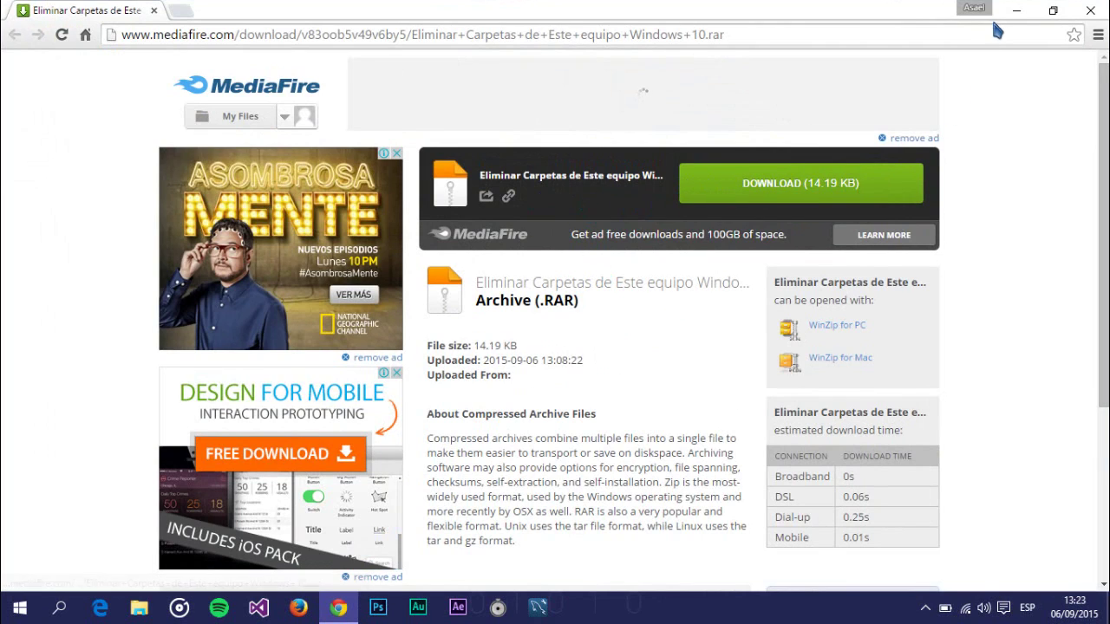
click(1016, 10)
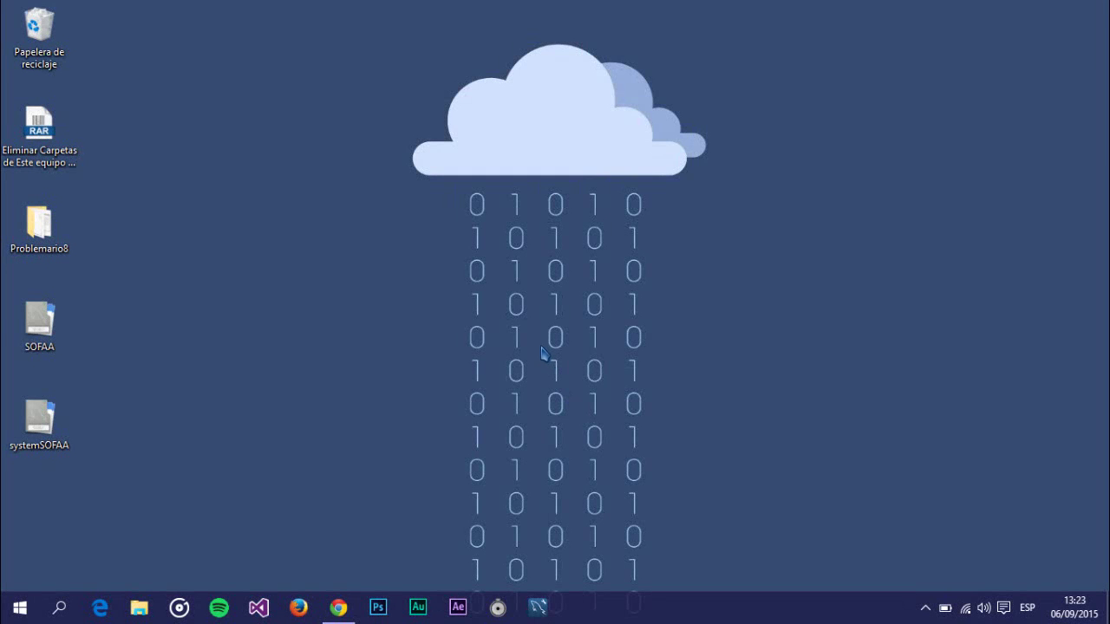
Move the Eliminar Carpetas de Este equipo Windows 10 RAR archive to the middle of the desktop and extract it in place.
drag(44, 139, 695, 260)
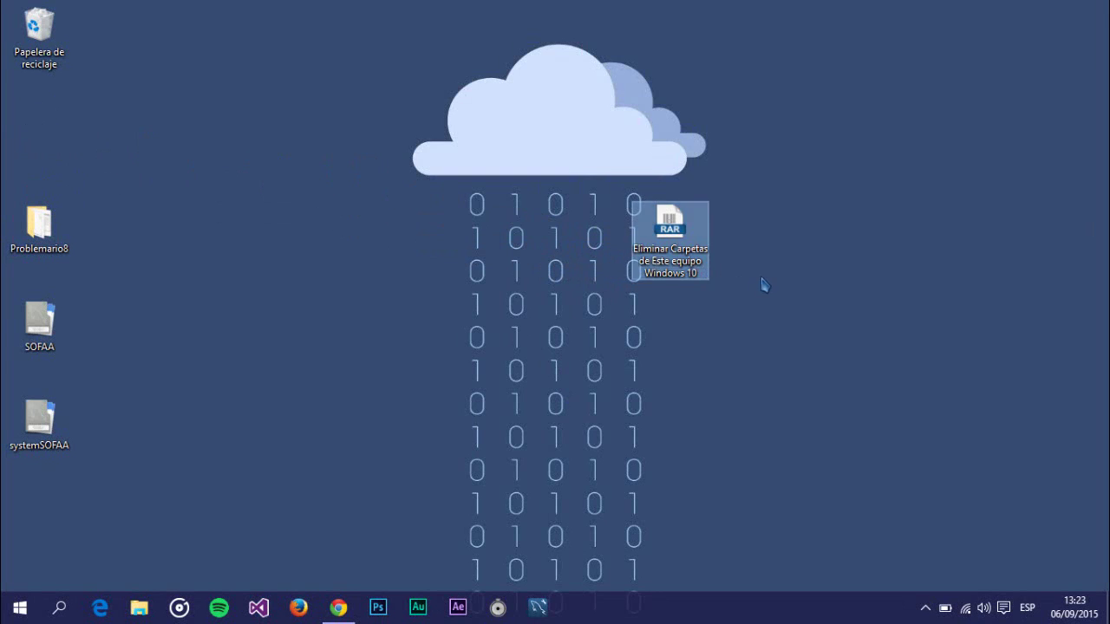
right_click(664, 224)
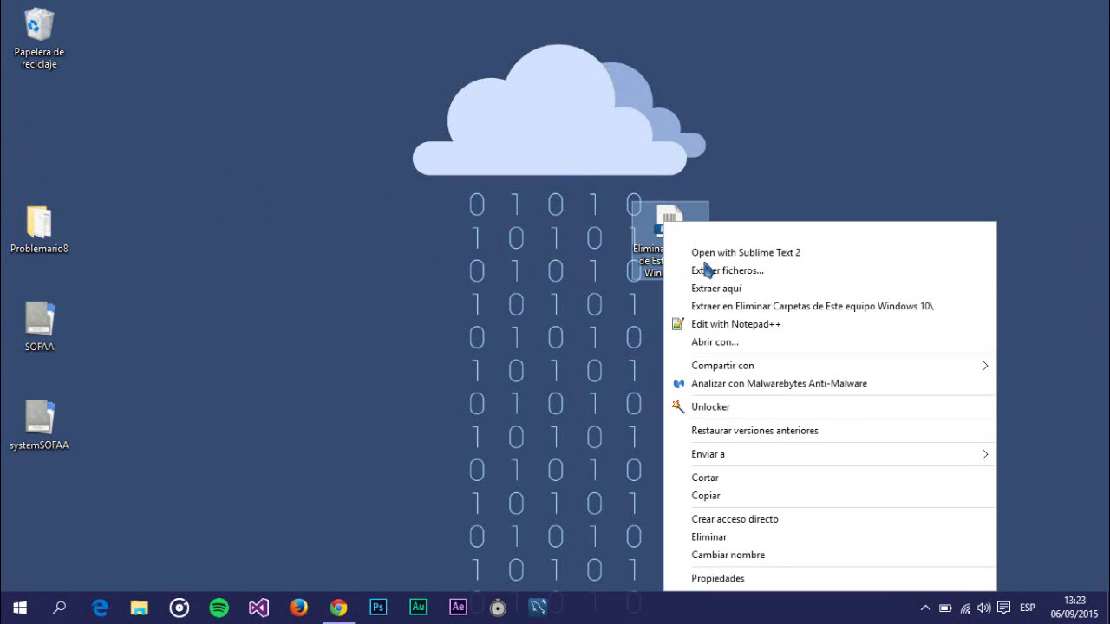
click(719, 287)
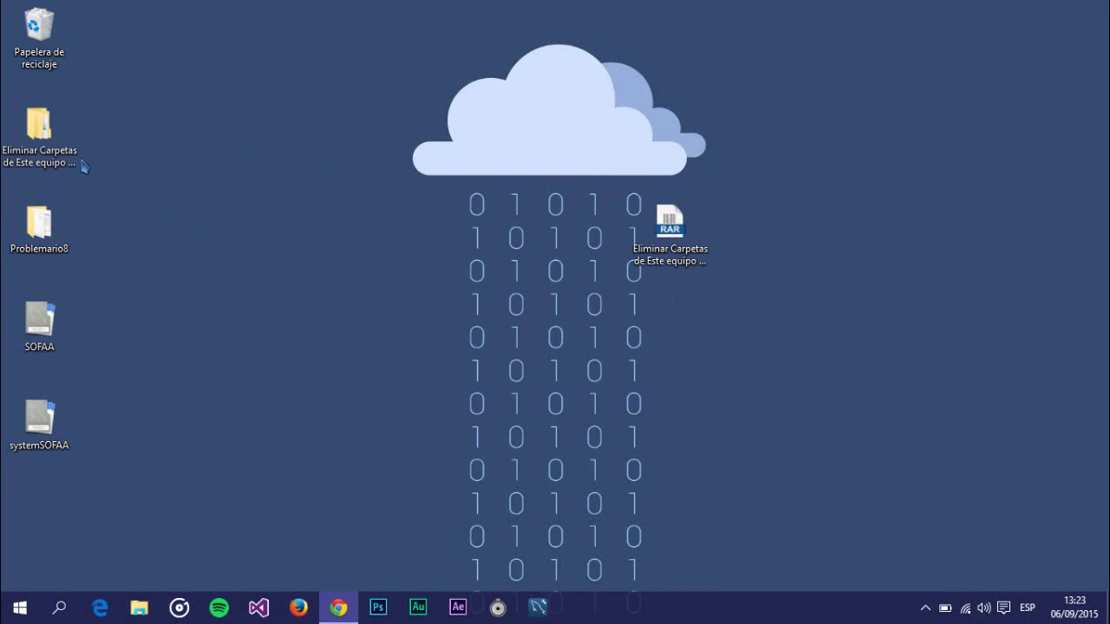
Place the extracted folder beside the RAR archive, check its contents and close its window.
drag(47, 139, 591, 249)
double_click(592, 249)
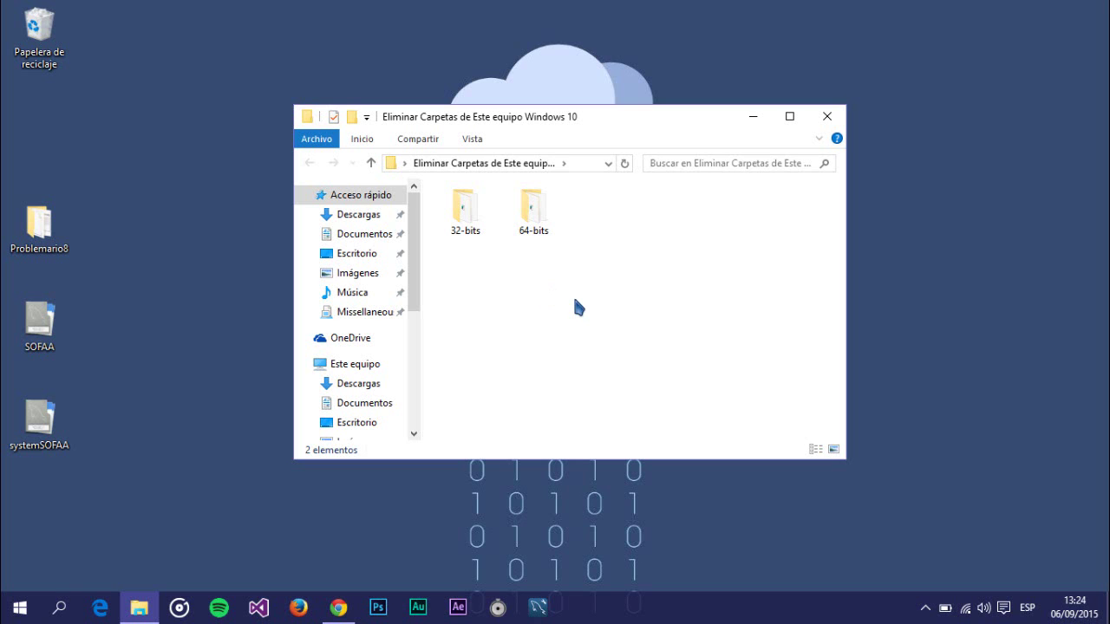
click(826, 116)
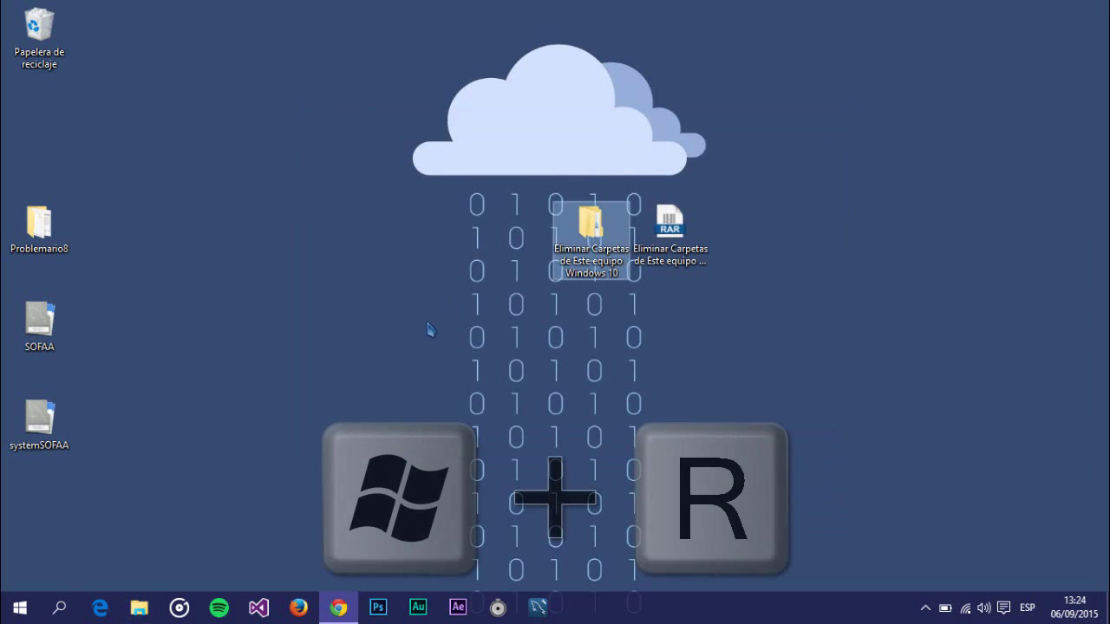
Run dxdiag to check whether the operating system is 32-bit or 64-bit, and exit the diagnostic tool.
key(super+r)
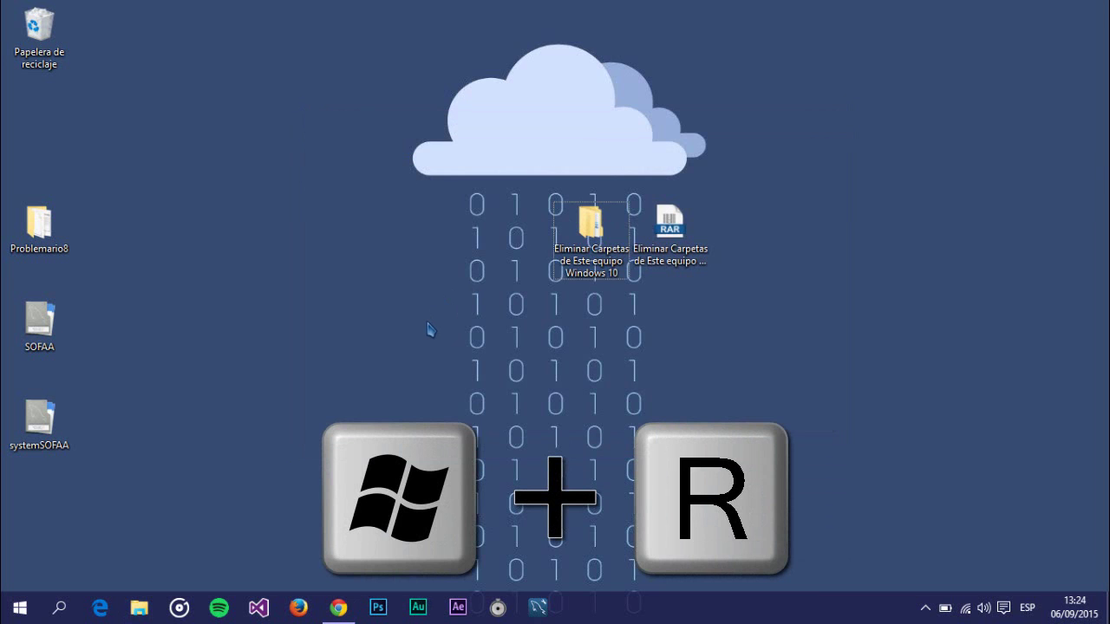
key(super+r)
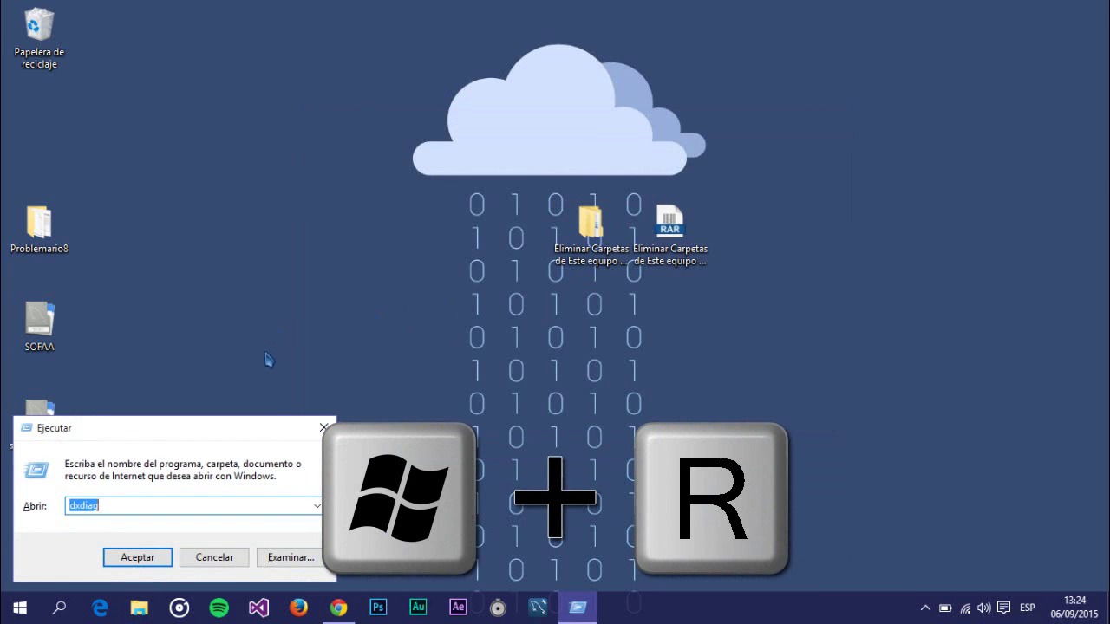
drag(161, 424, 357, 304)
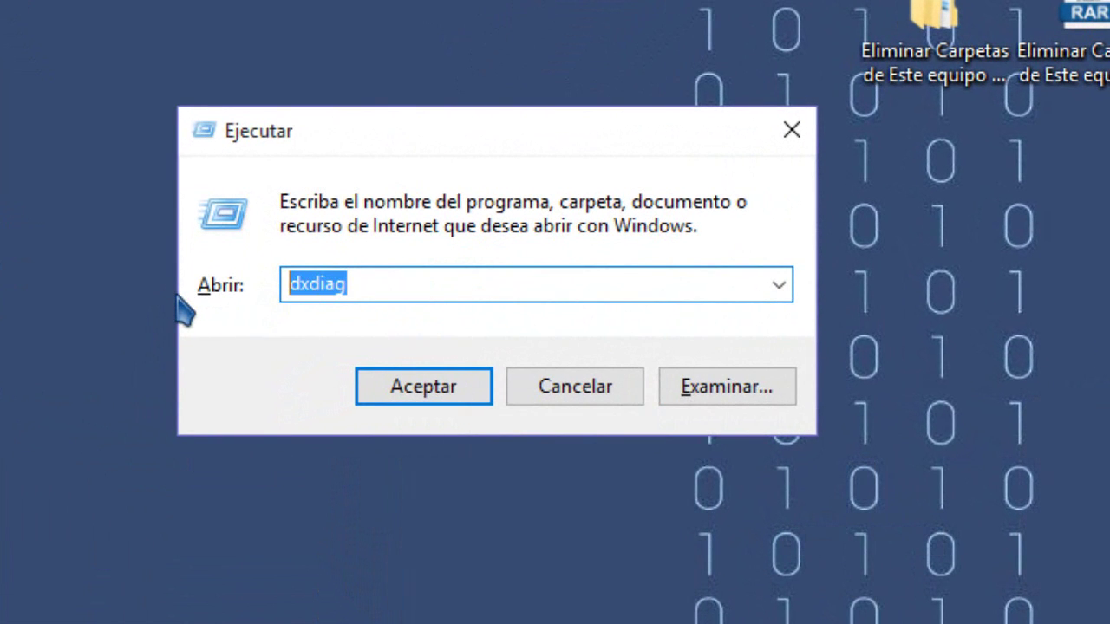
text(dxdiag)
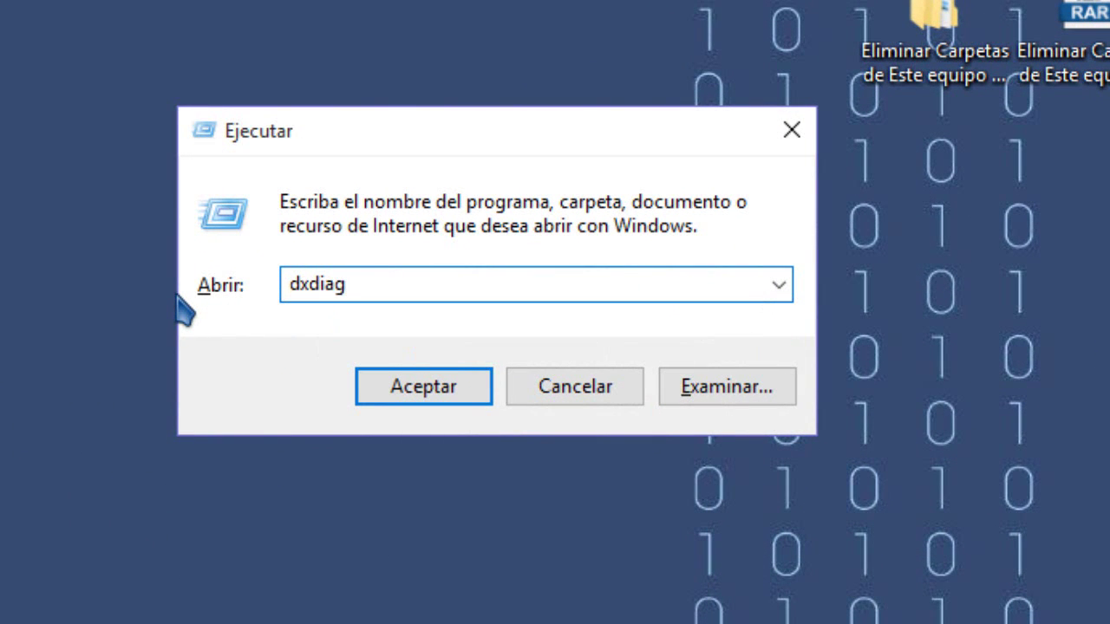
click(416, 389)
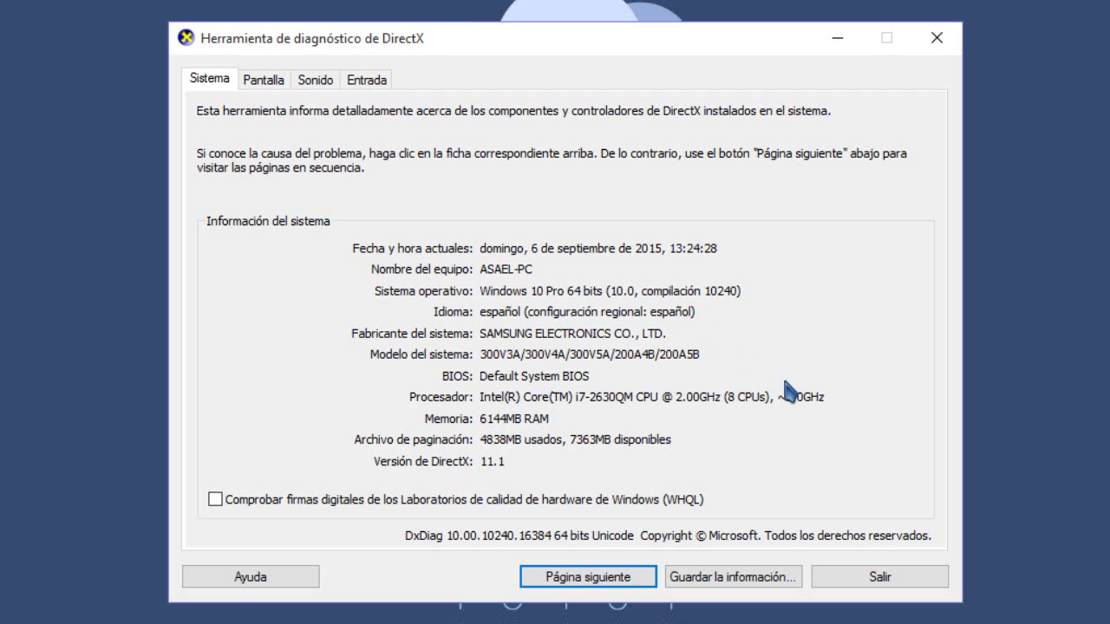
click(878, 579)
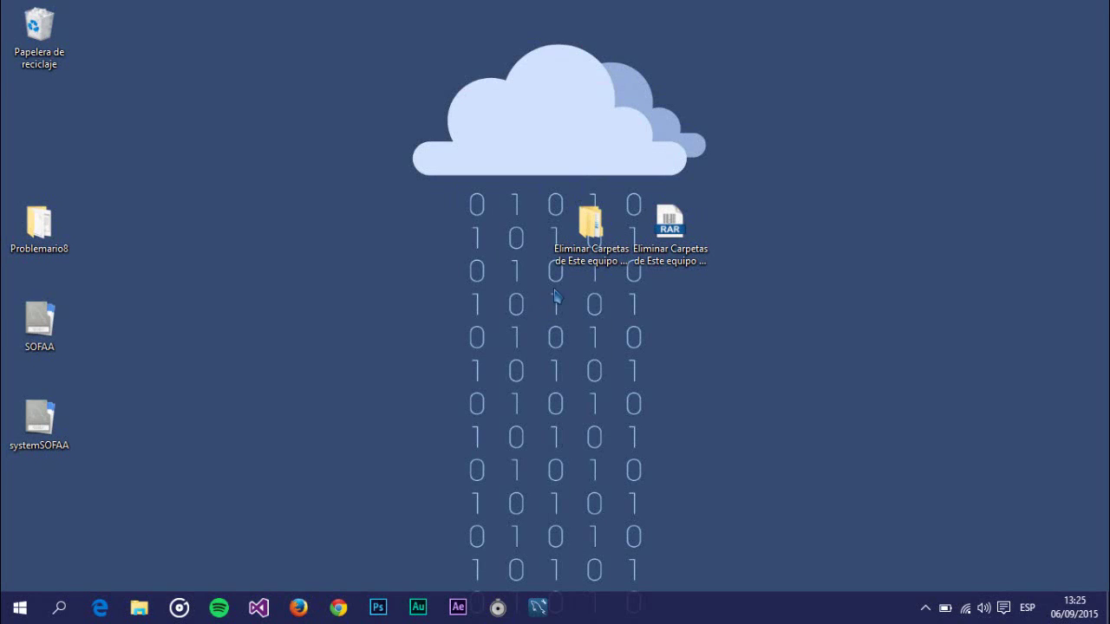
Open the 64-bits subfolder of the extracted folder and select the registry file that removes all user folders.
double_click(591, 234)
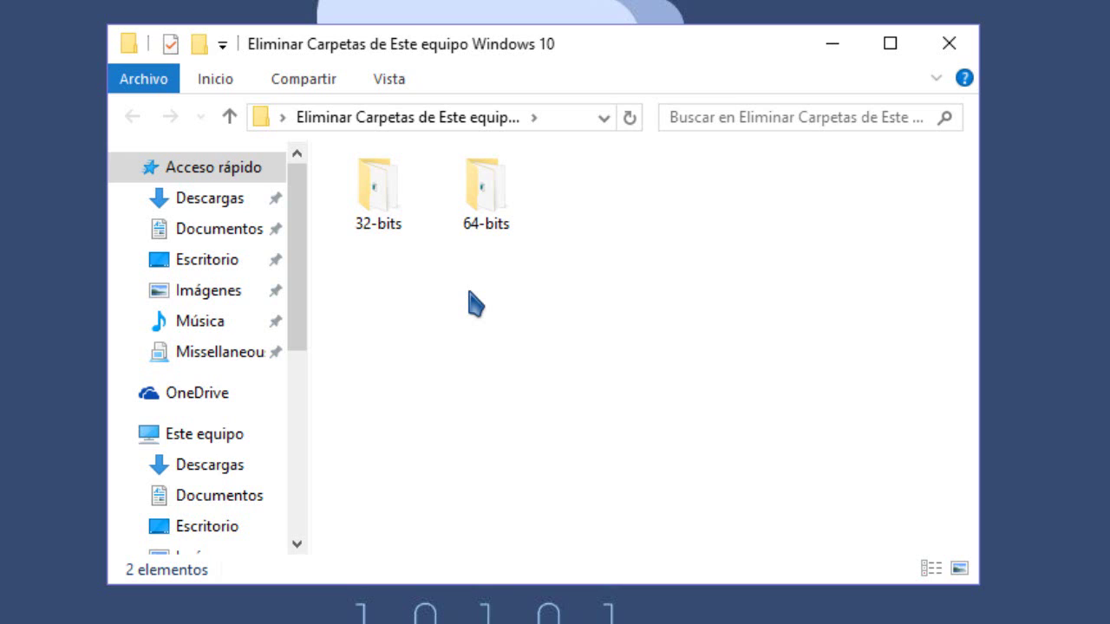
double_click(496, 241)
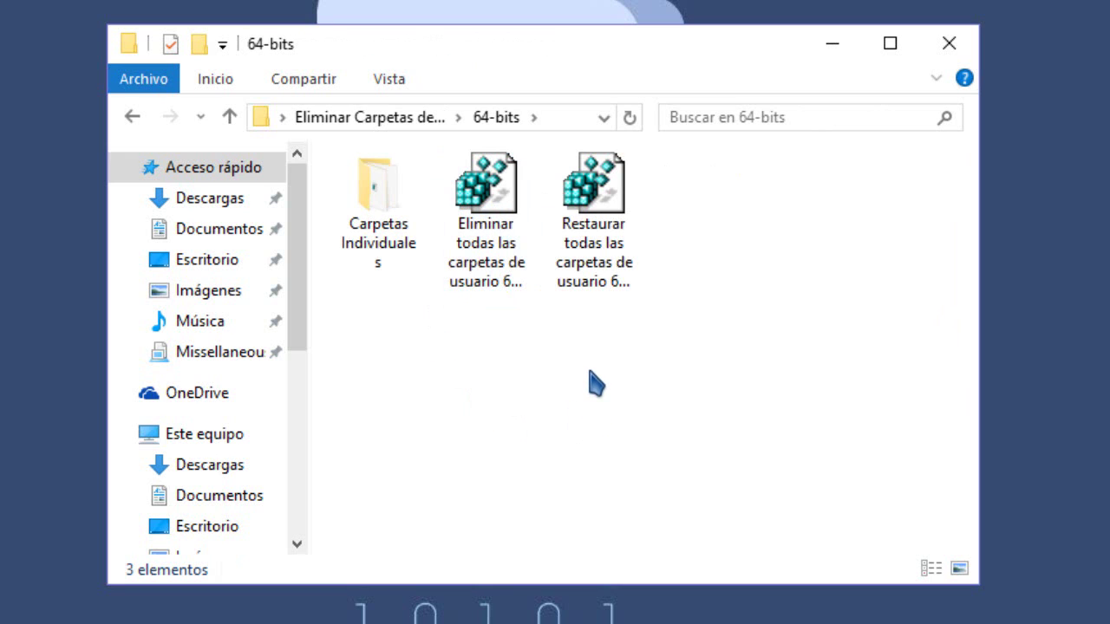
click(507, 293)
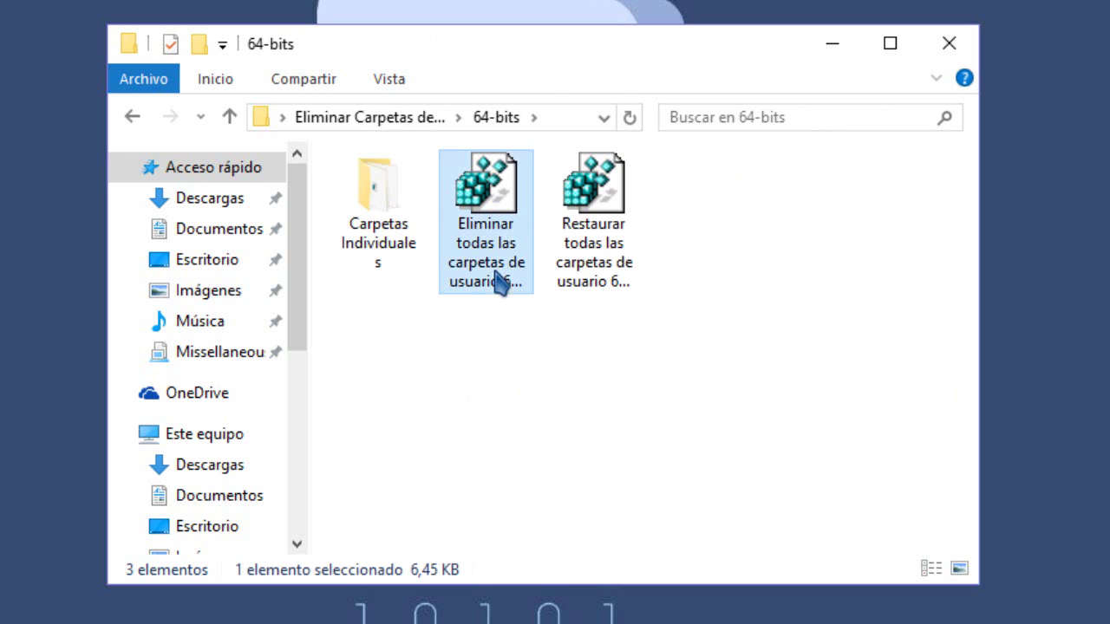
drag(293, 310, 303, 385)
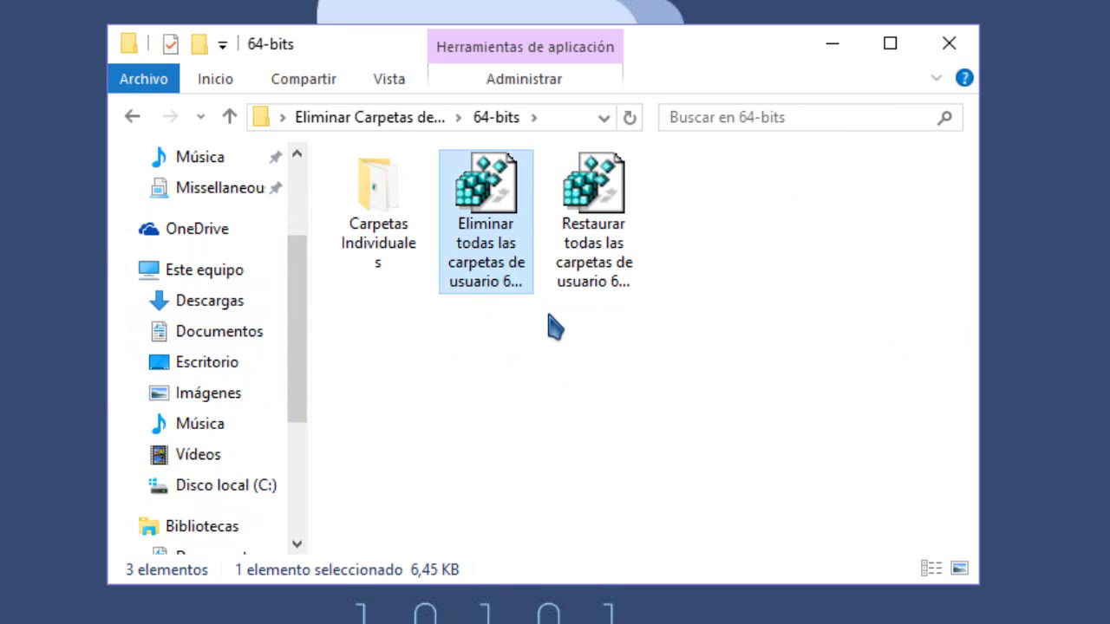
Examine the individual removal and recovery registry files in Carpetas Individuales, and return to the 64-bits folder.
double_click(382, 262)
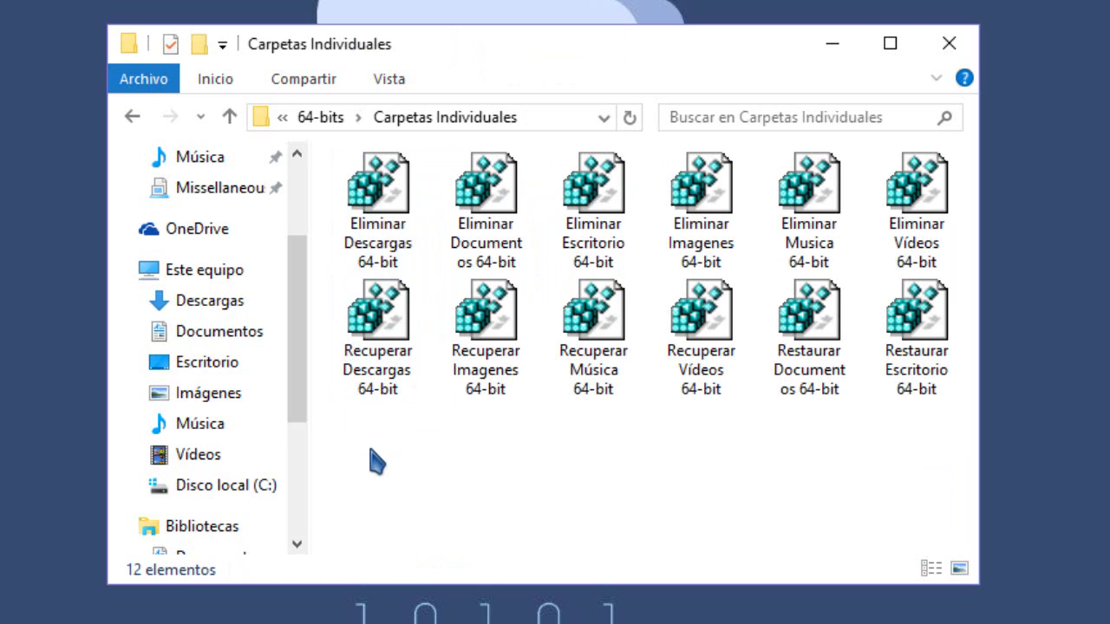
click(352, 227)
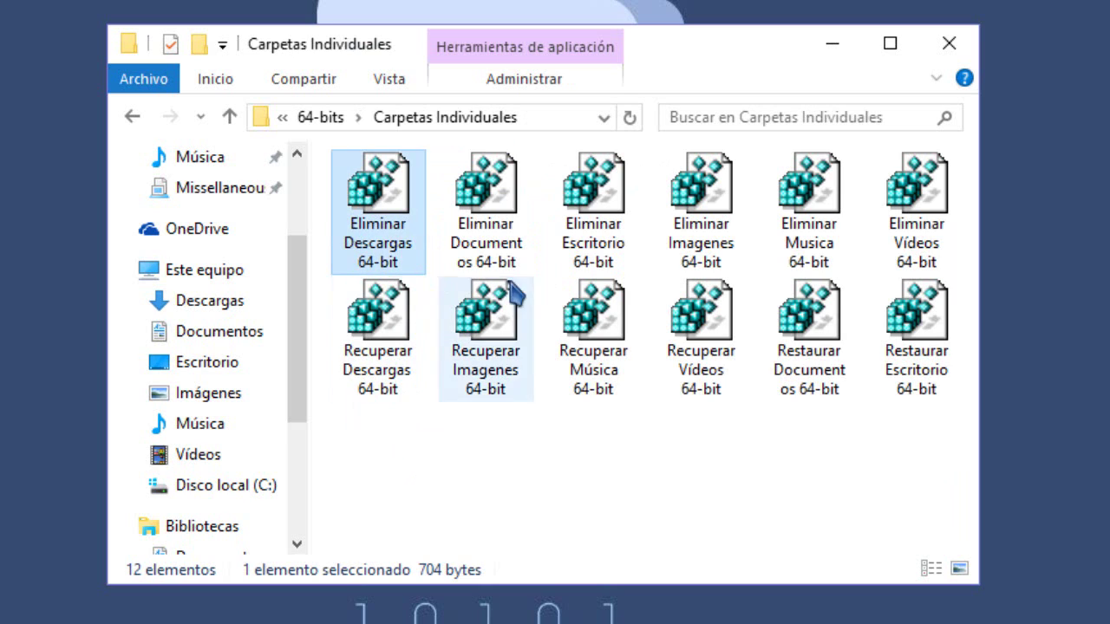
click(485, 214)
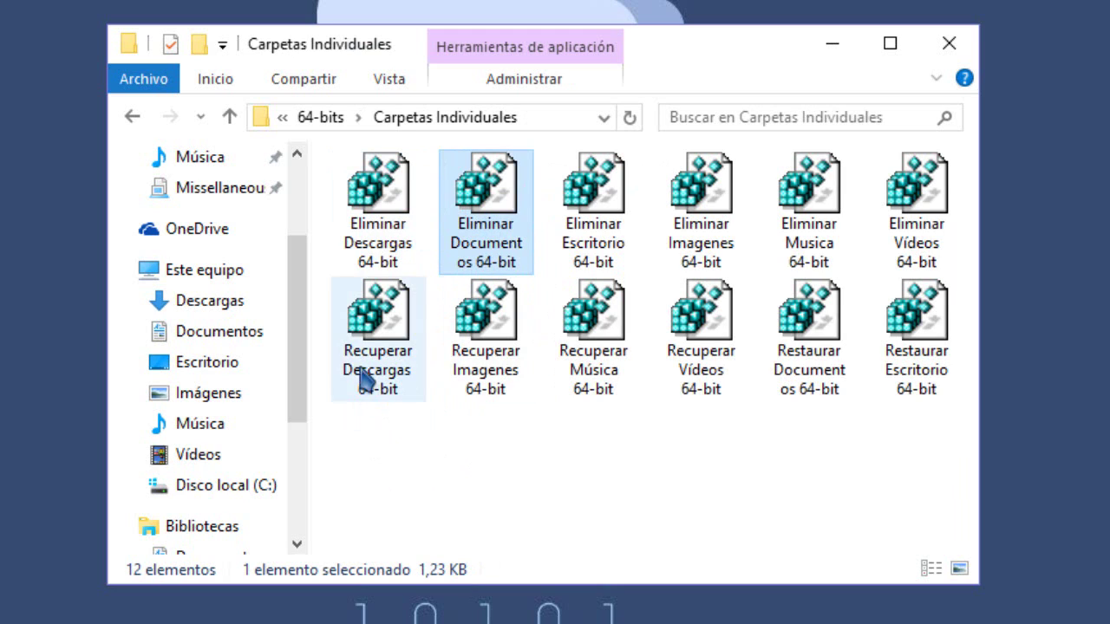
click(359, 333)
click(513, 338)
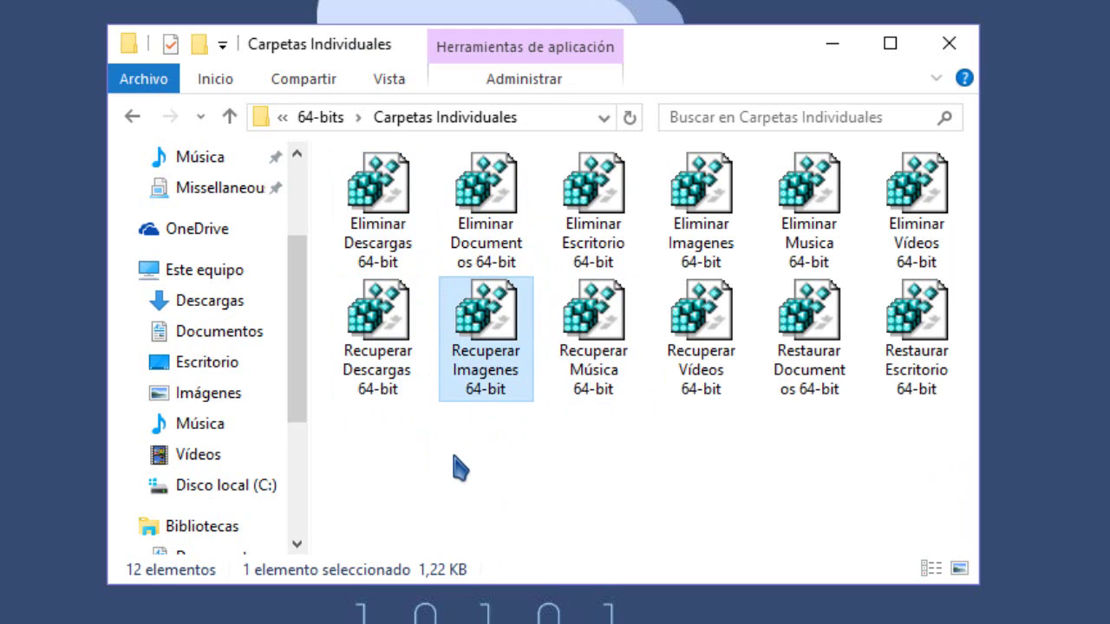
key(BackSpace)
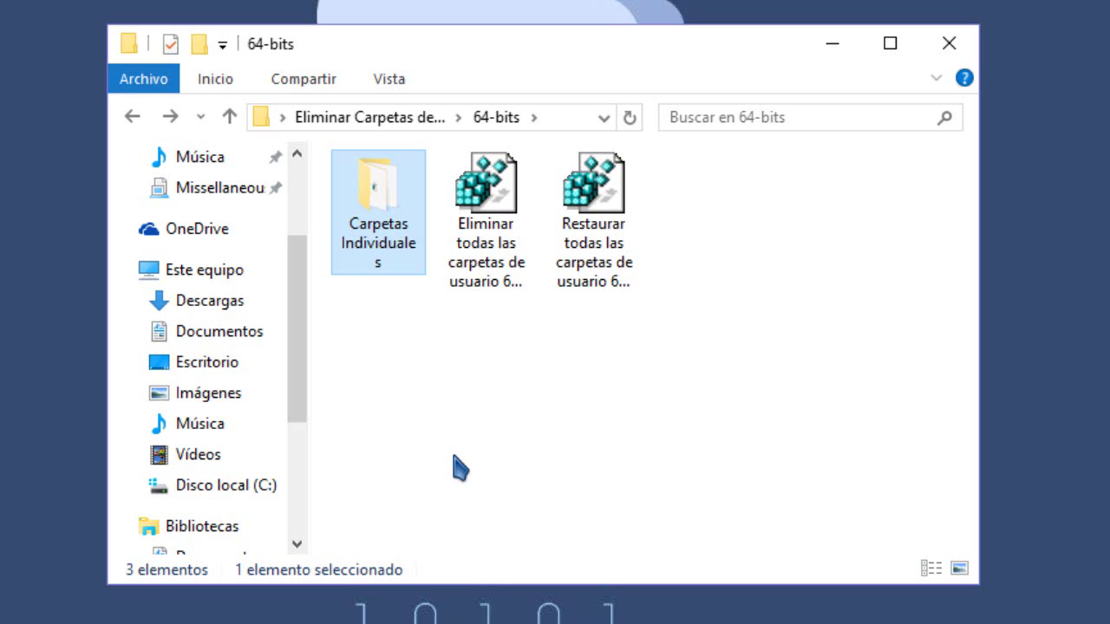
Merge the file "Eliminar todas las carpetas de usuario 64-bit.reg" into the Registry, and close the folder window.
click(467, 255)
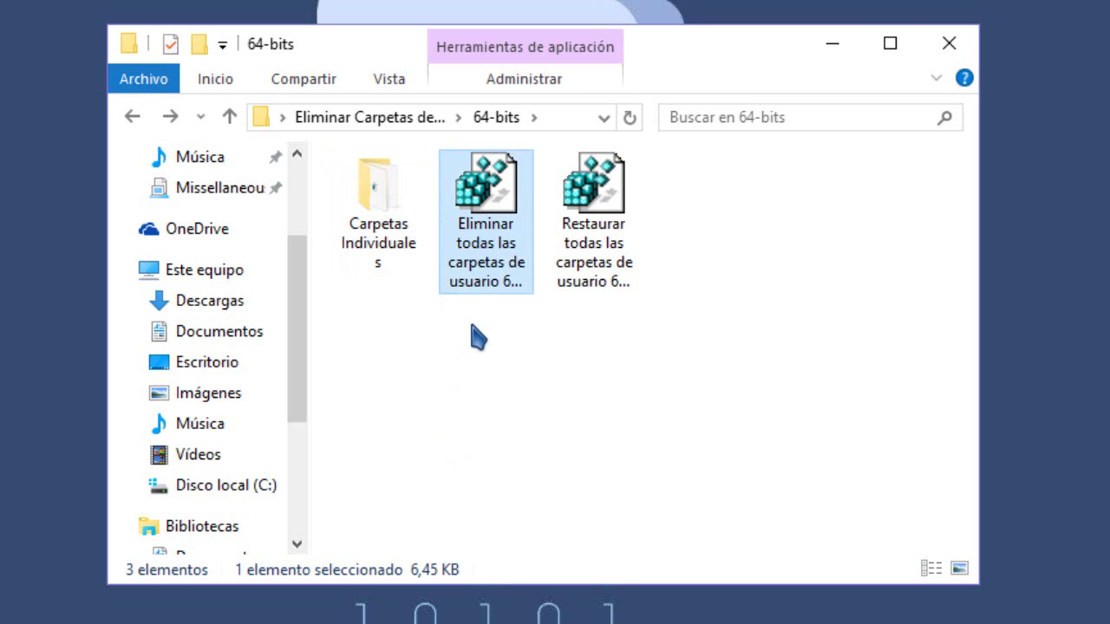
right_click(491, 271)
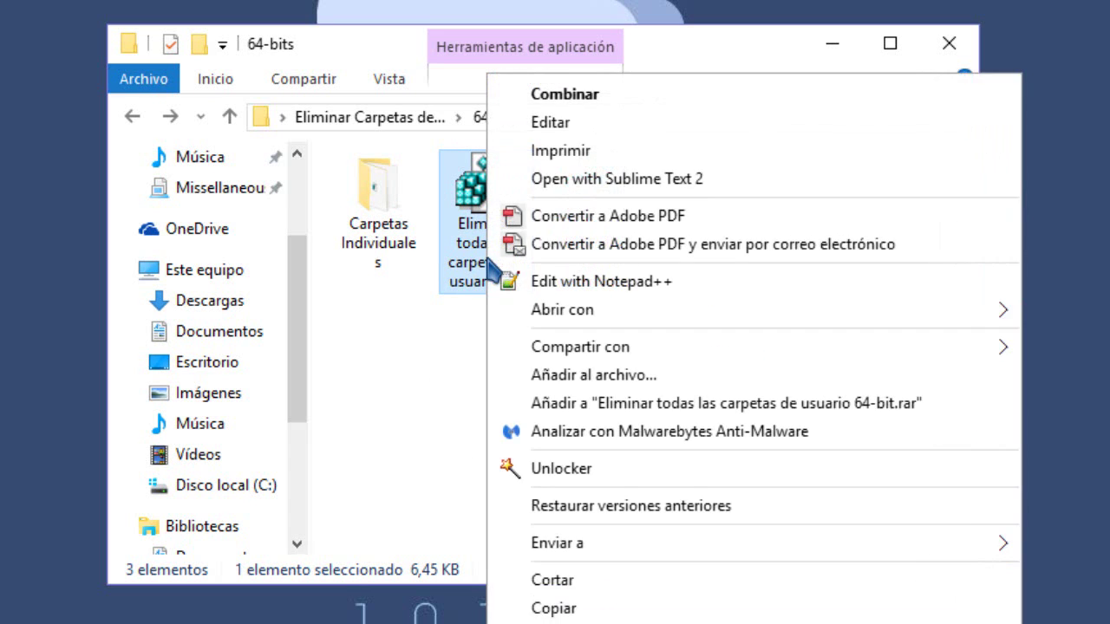
click(558, 100)
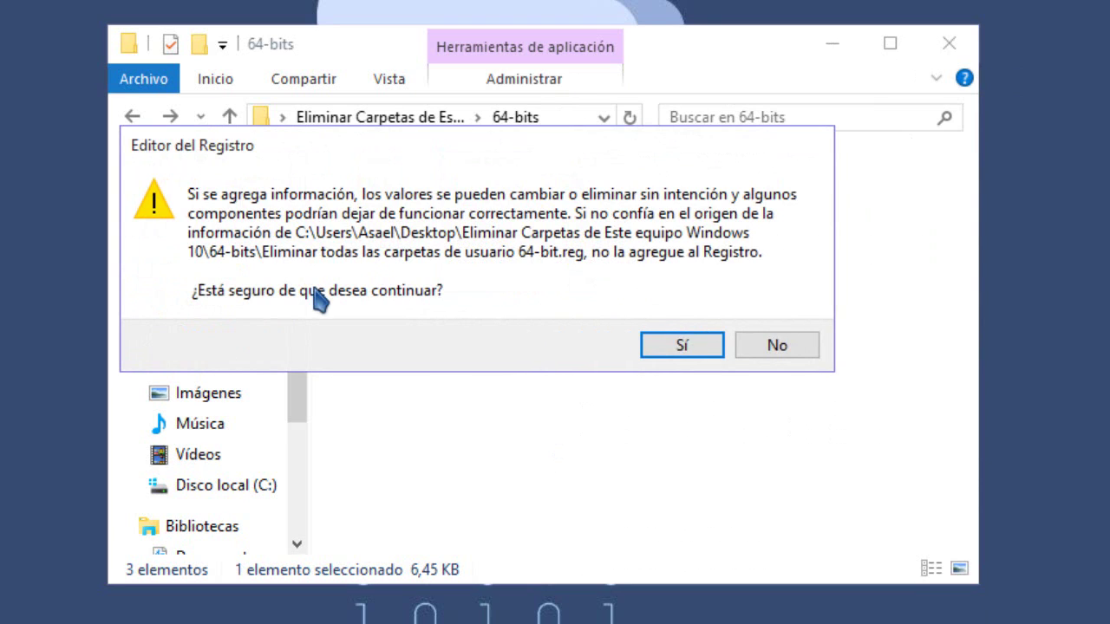
click(666, 348)
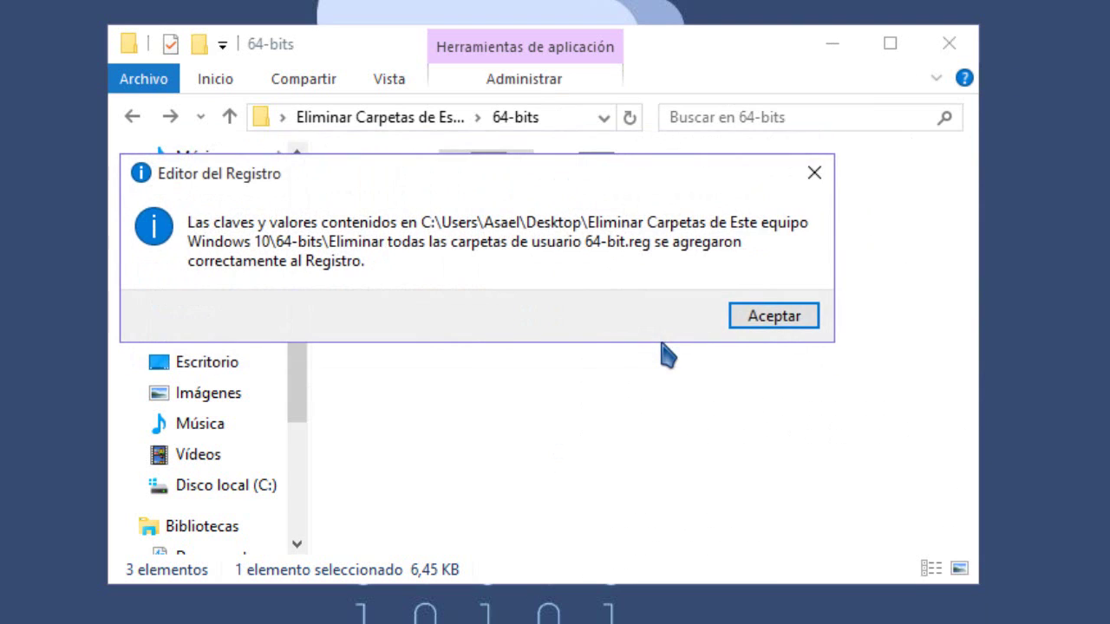
click(771, 317)
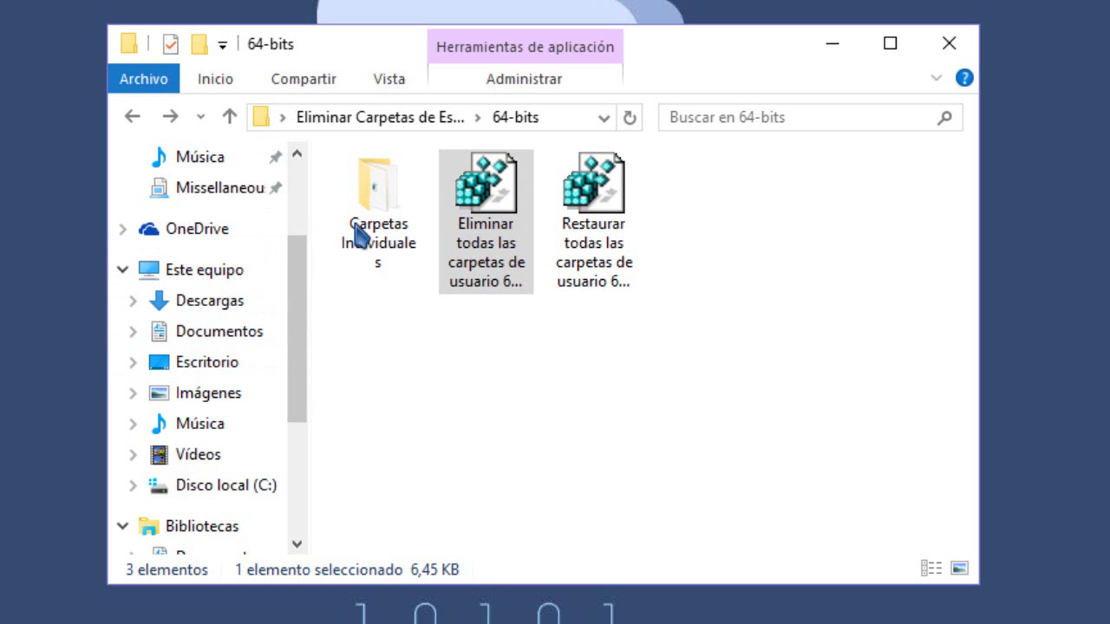
click(947, 50)
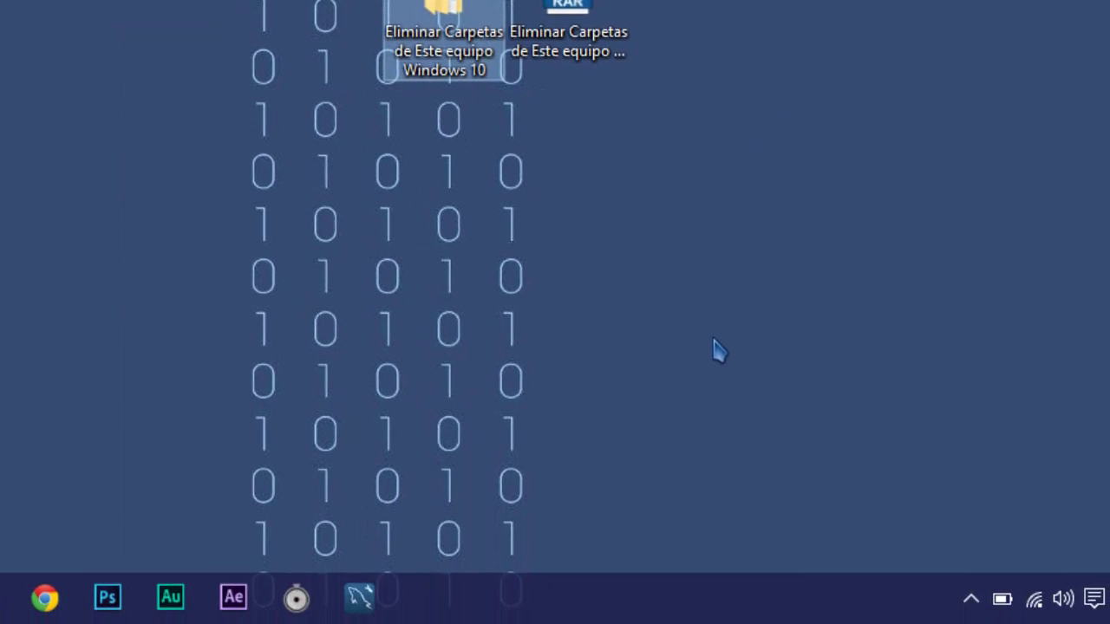
Open Task Manager and restart the Explorador de Windows process.
right_click(664, 604)
click(733, 509)
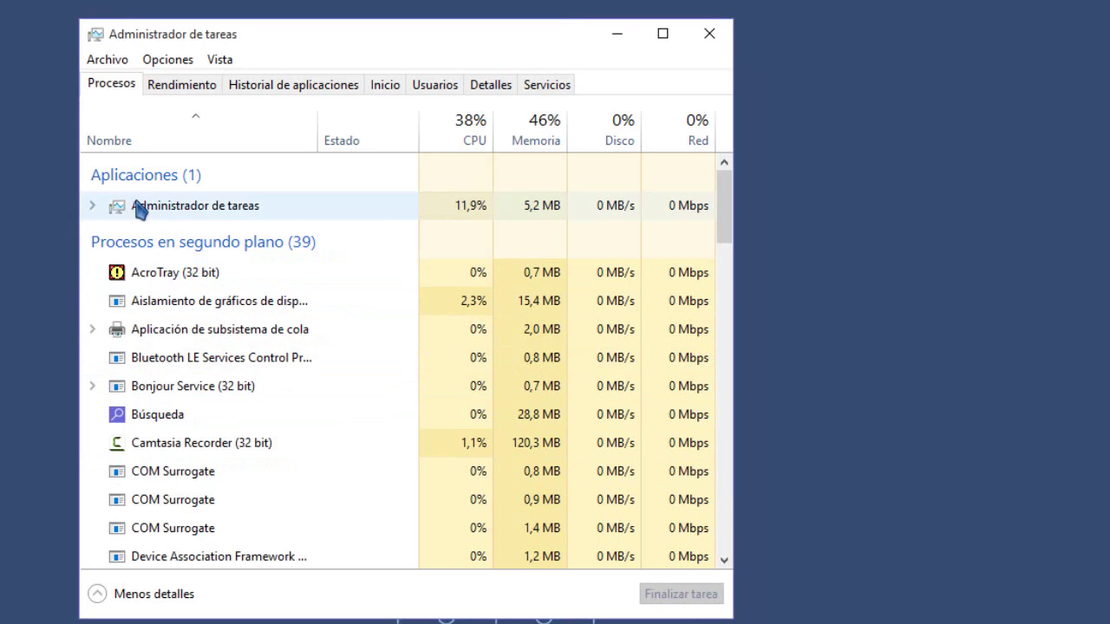
click(233, 340)
key(e)
scroll(233, 345, down, 2)
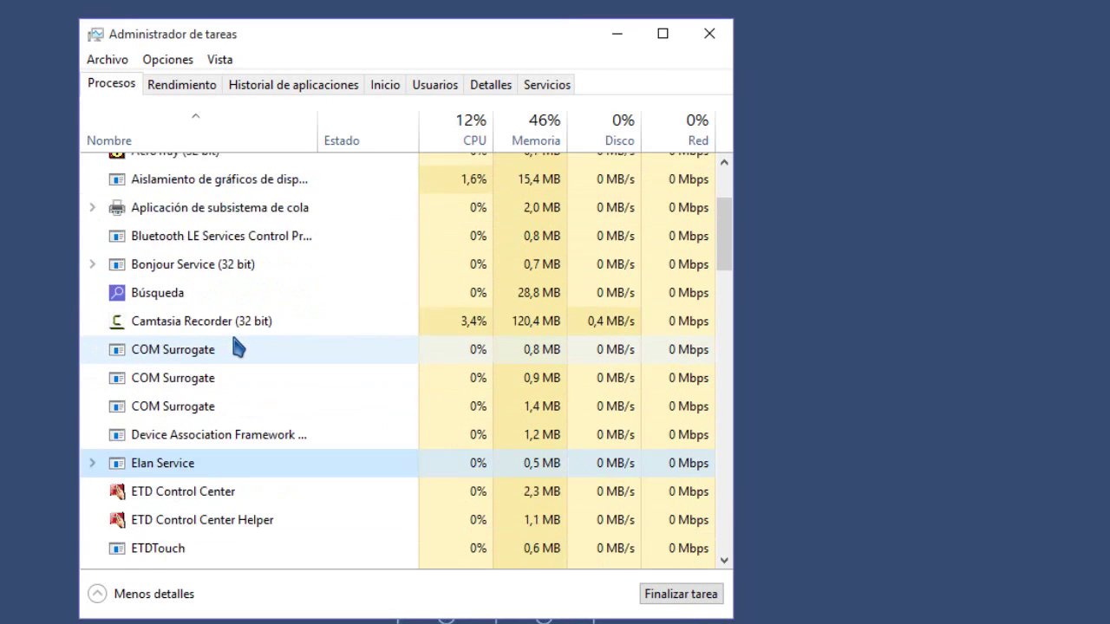
key(e)
key(e)
key(e)
key(e)
scroll(262, 350, down, 2)
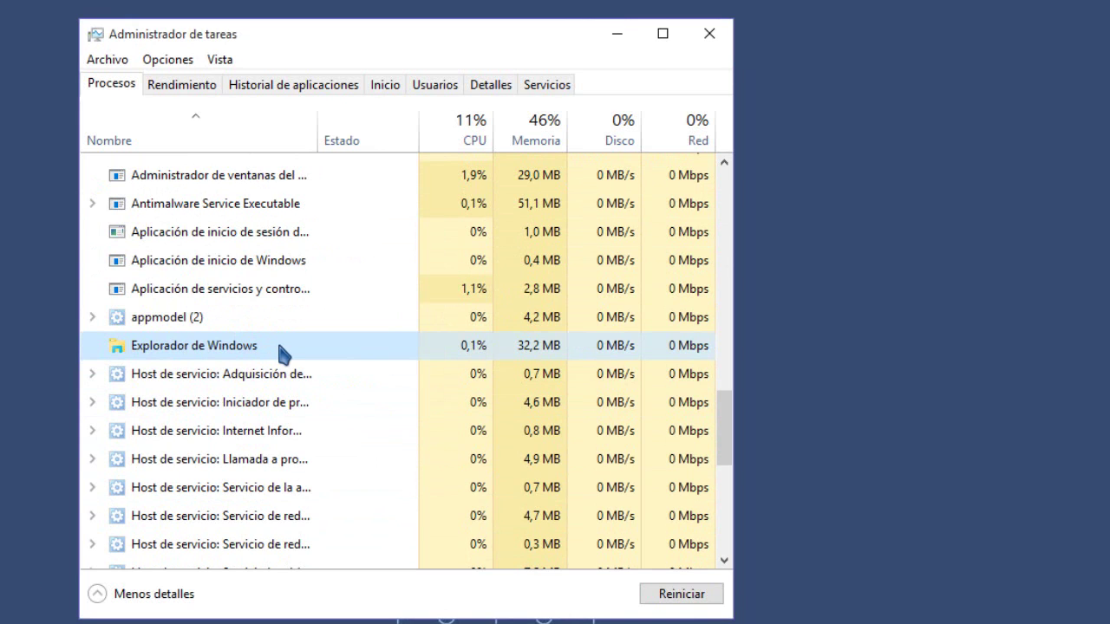
right_click(285, 354)
click(307, 361)
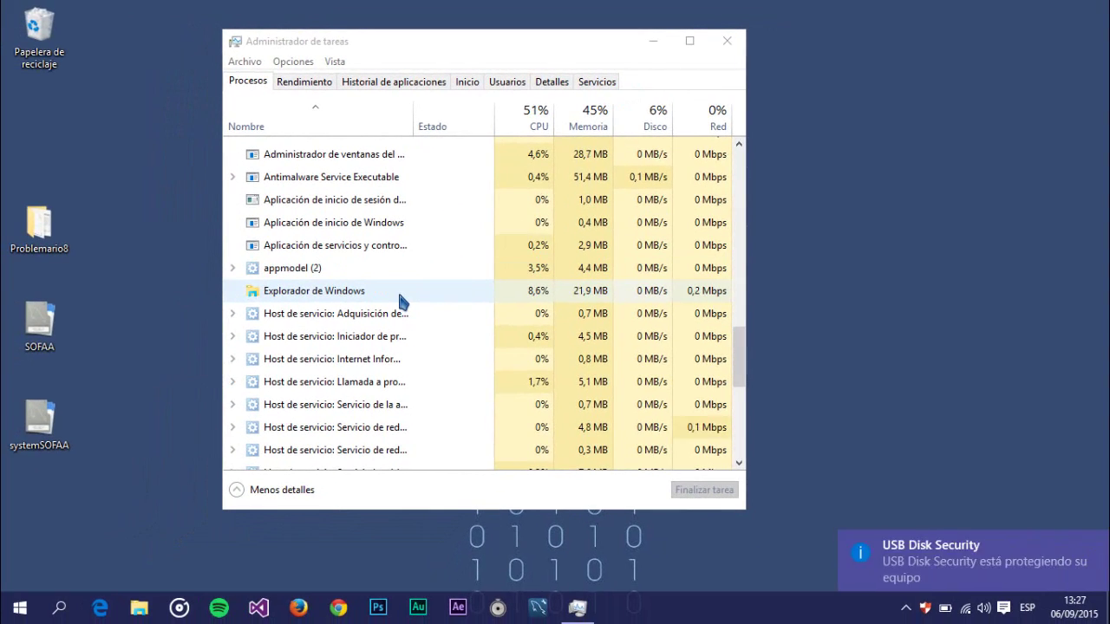
Close Task Manager, check in Este equipo which folders and drives are listed, and close the window.
click(731, 36)
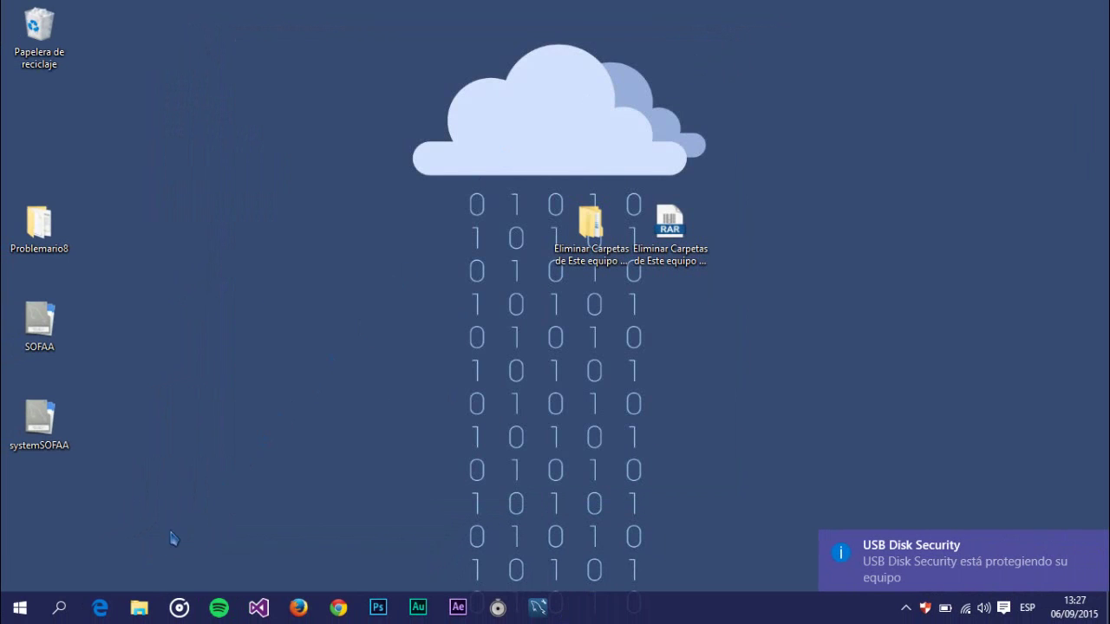
click(138, 608)
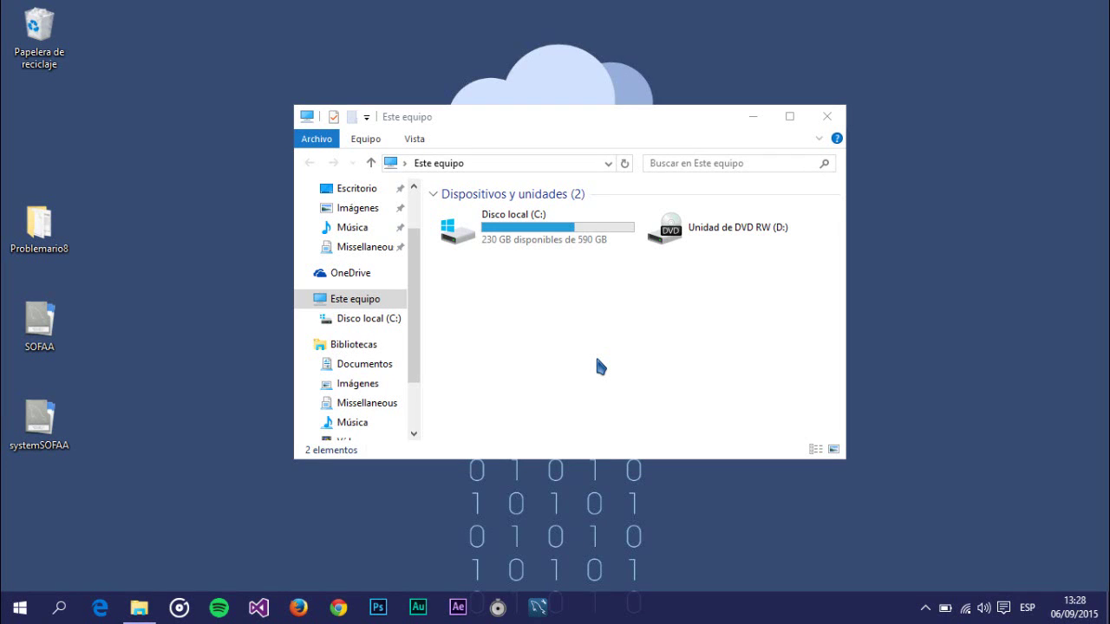
click(826, 116)
Open the Carpetas Individuales folder inside the 64-bits subfolder of the extracted "Eliminar Carpetas de Este equipo Windows 10" folder.
double_click(591, 265)
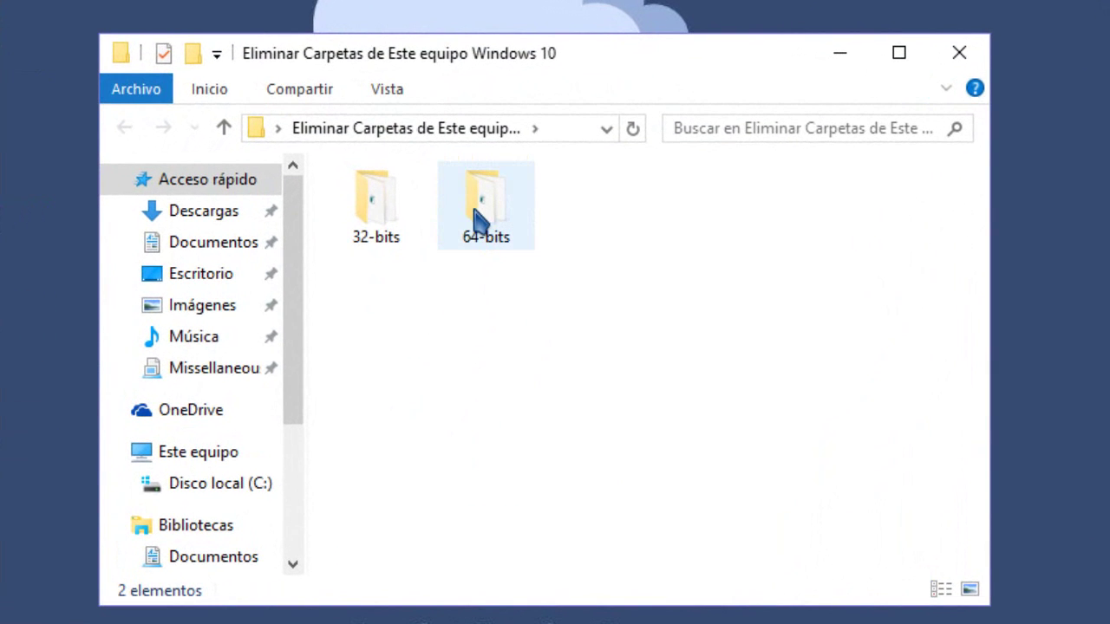
double_click(479, 223)
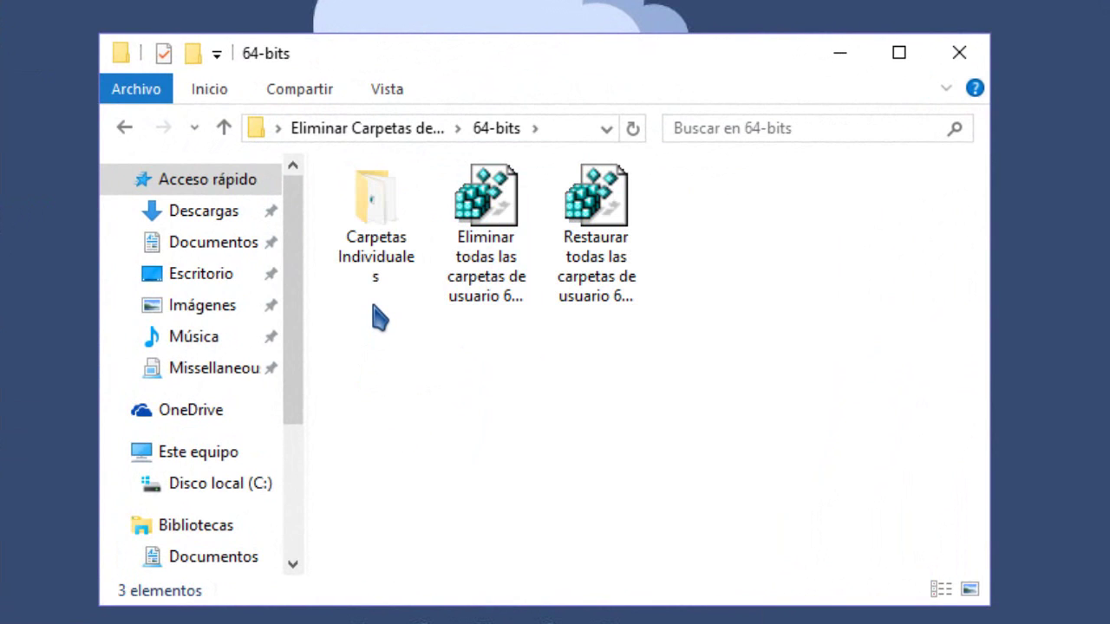
double_click(385, 252)
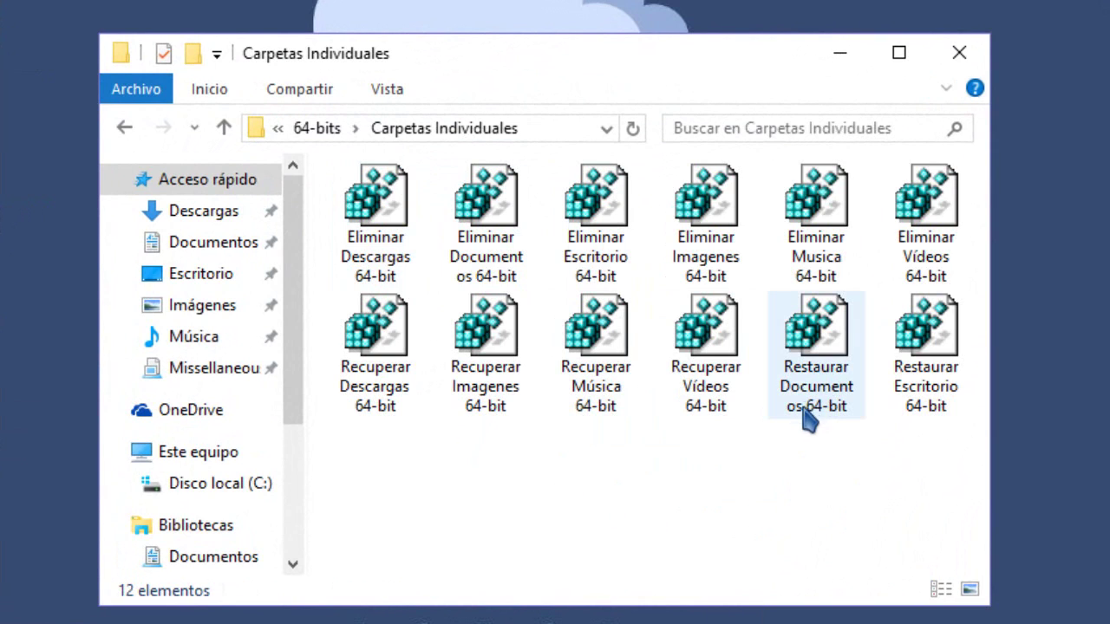
Merge the file "Restaurar Documentos 64-bit.reg" into the Registry, and close the folder window.
right_click(827, 397)
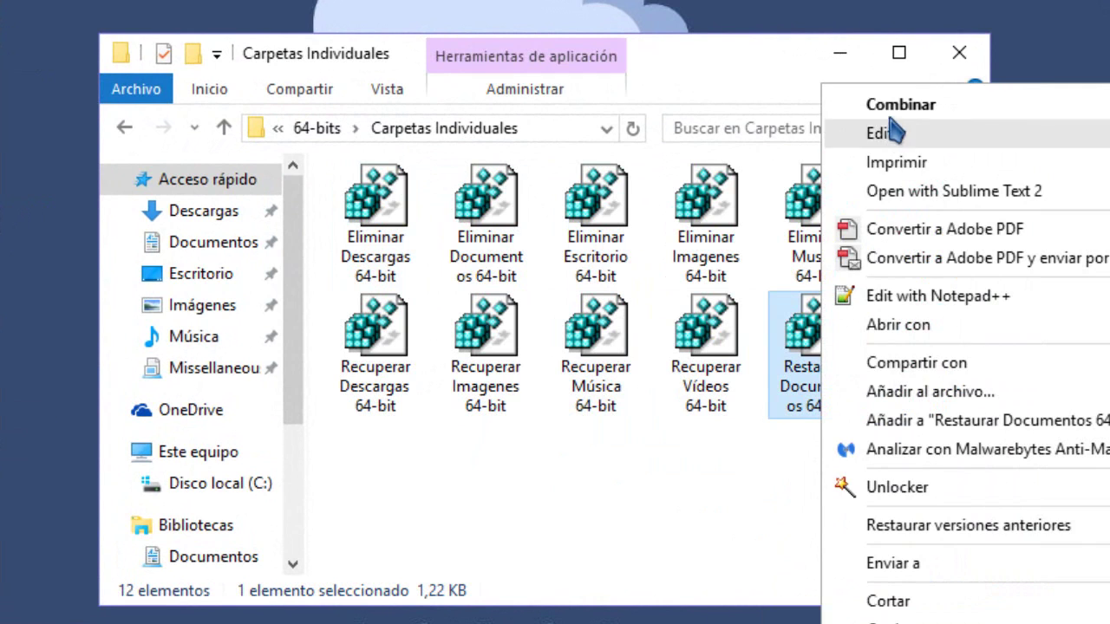
click(893, 111)
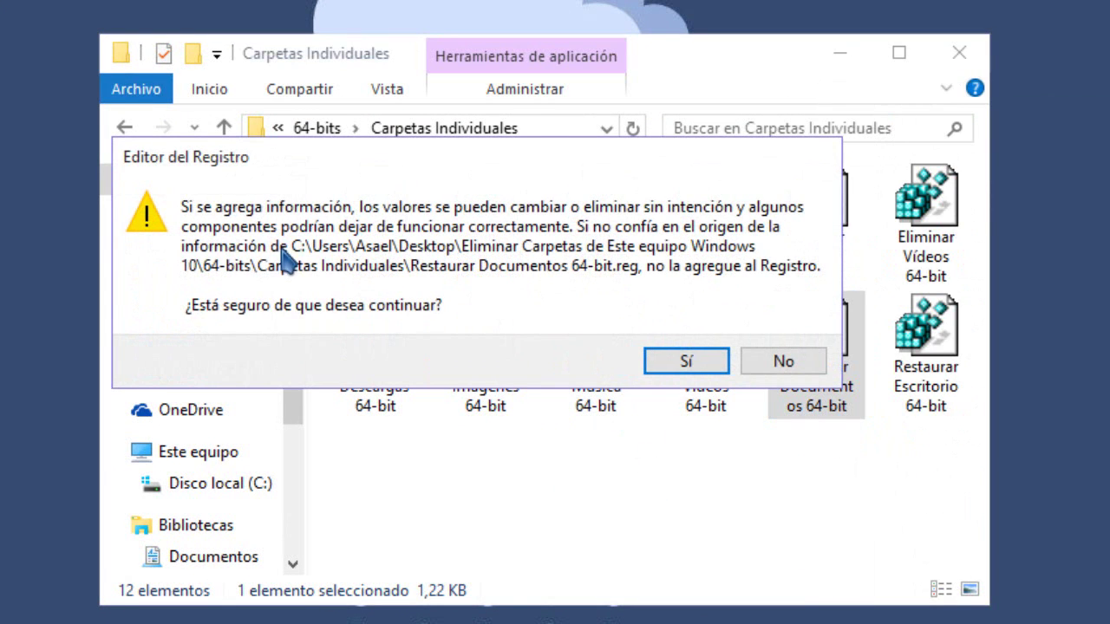
click(674, 364)
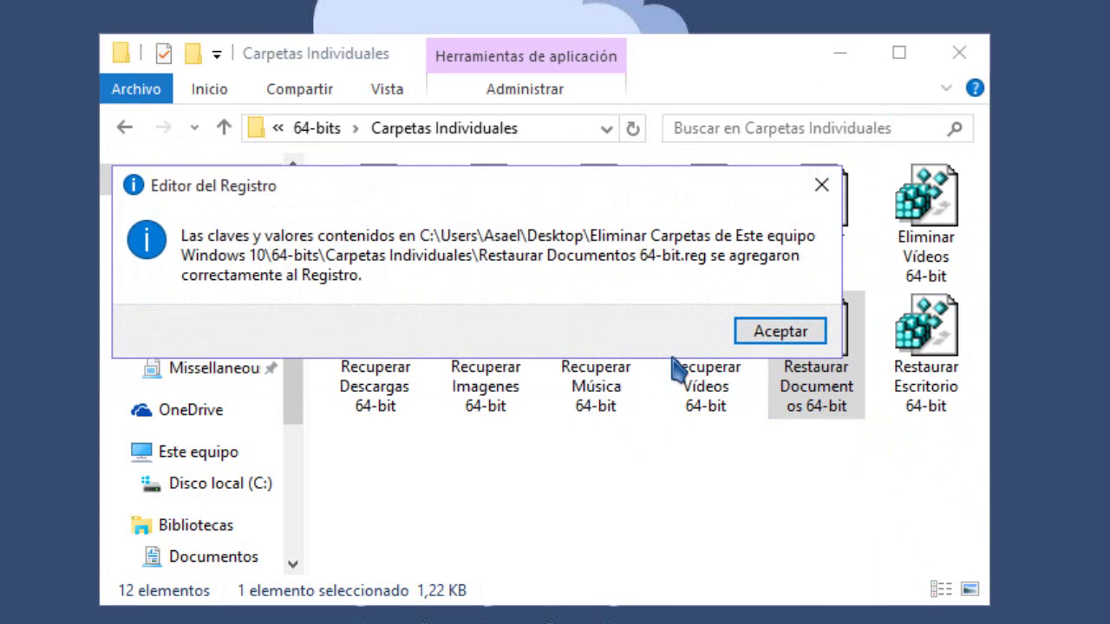
click(770, 340)
click(716, 477)
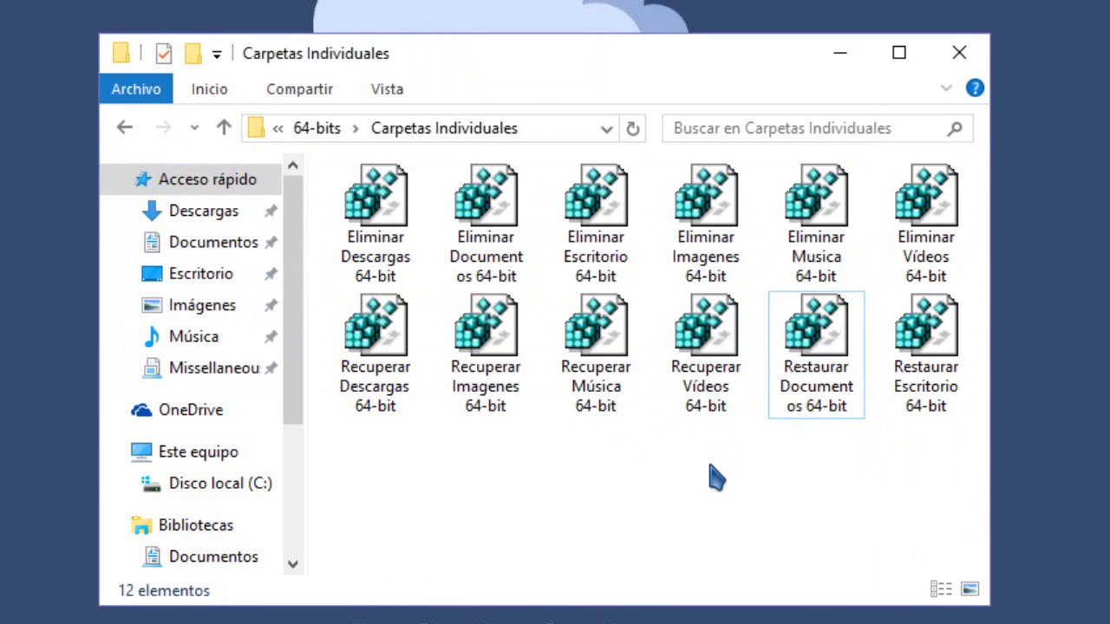
click(957, 54)
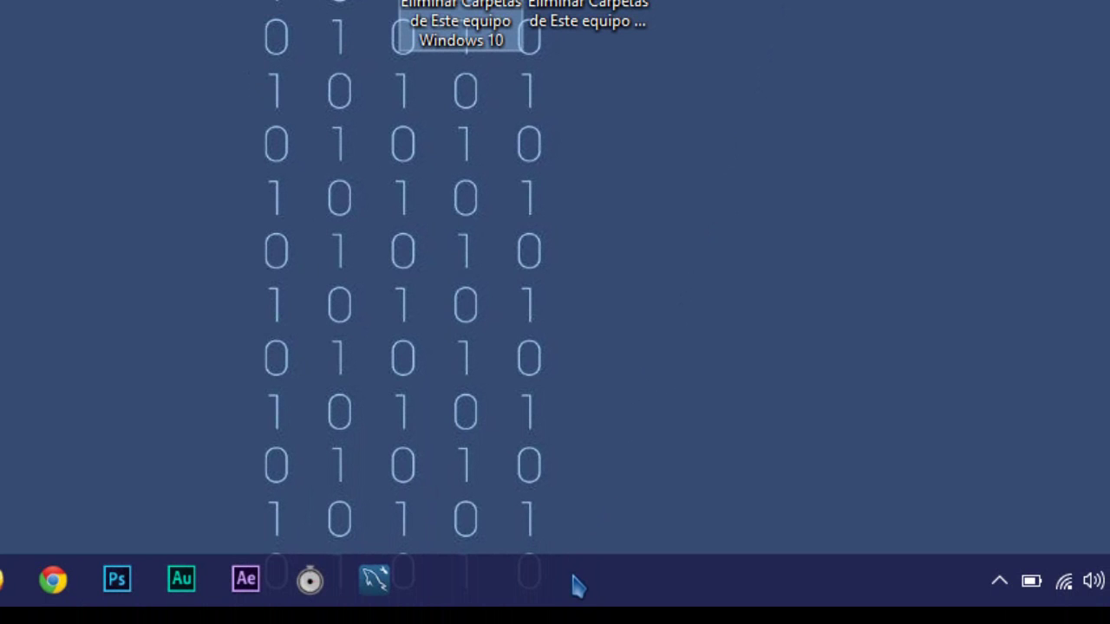
Open Task Manager, find the Explorador de Windows process among the Windows processes, and restart it.
right_click(637, 579)
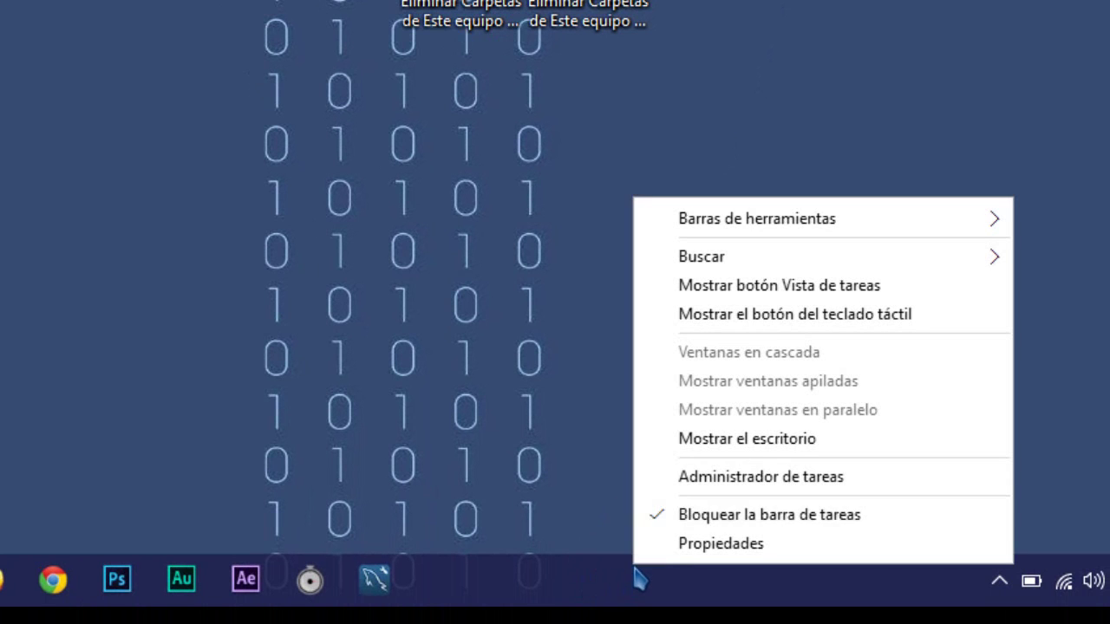
click(712, 477)
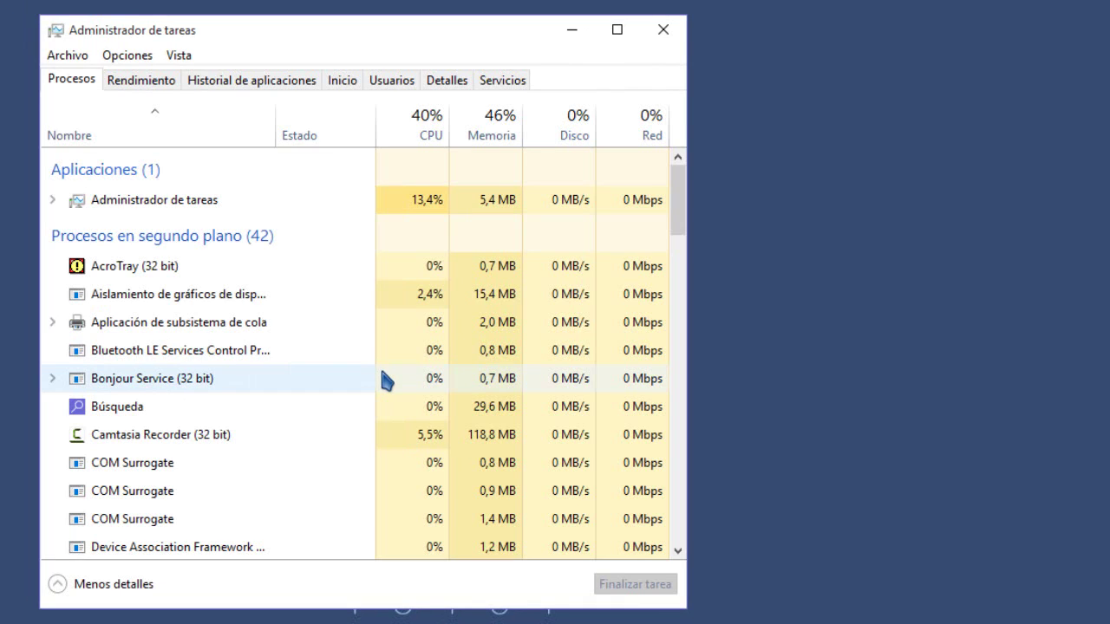
click(208, 350)
key(e)
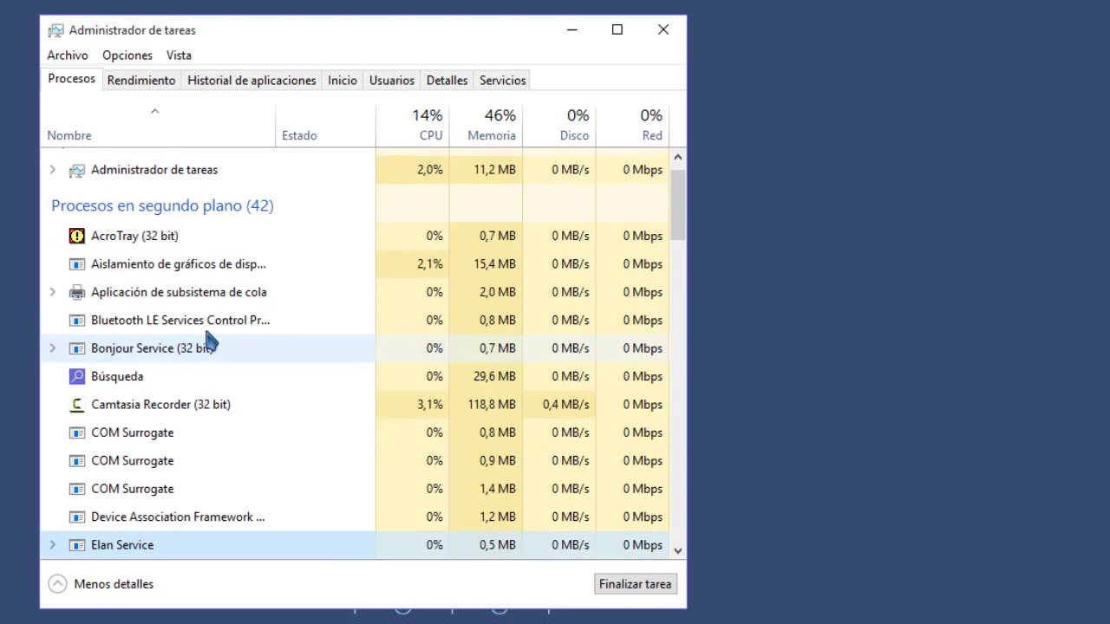
scroll(231, 317, down, 2)
key(e)
key(e)
key(e)
key(e)
key(e)
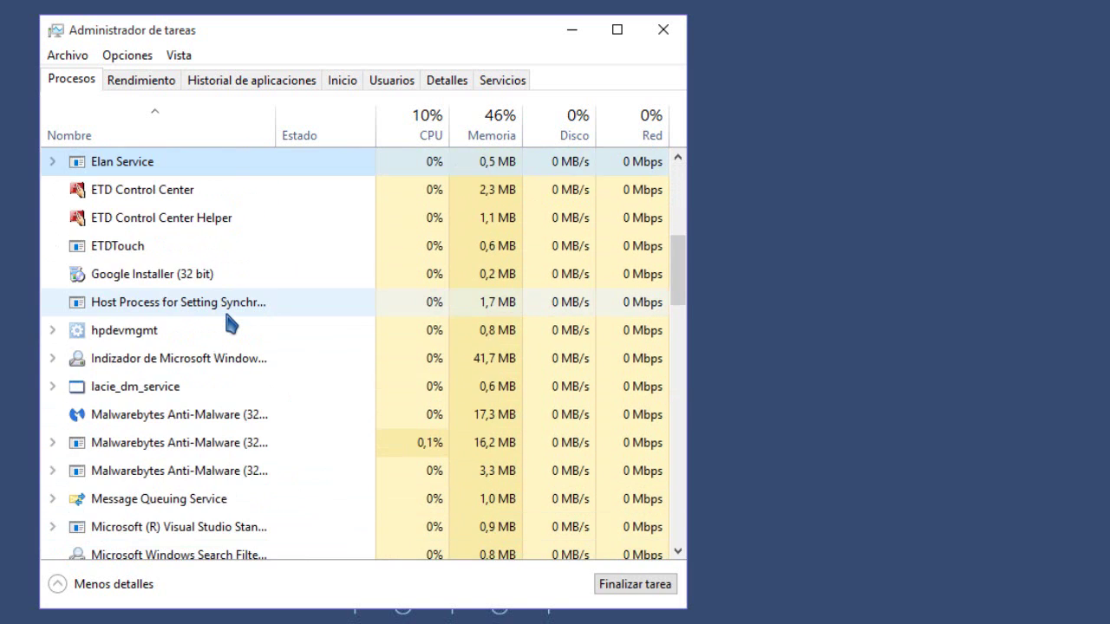
key(e)
key(e)
key(e)
key(e)
scroll(231, 323, down, 1)
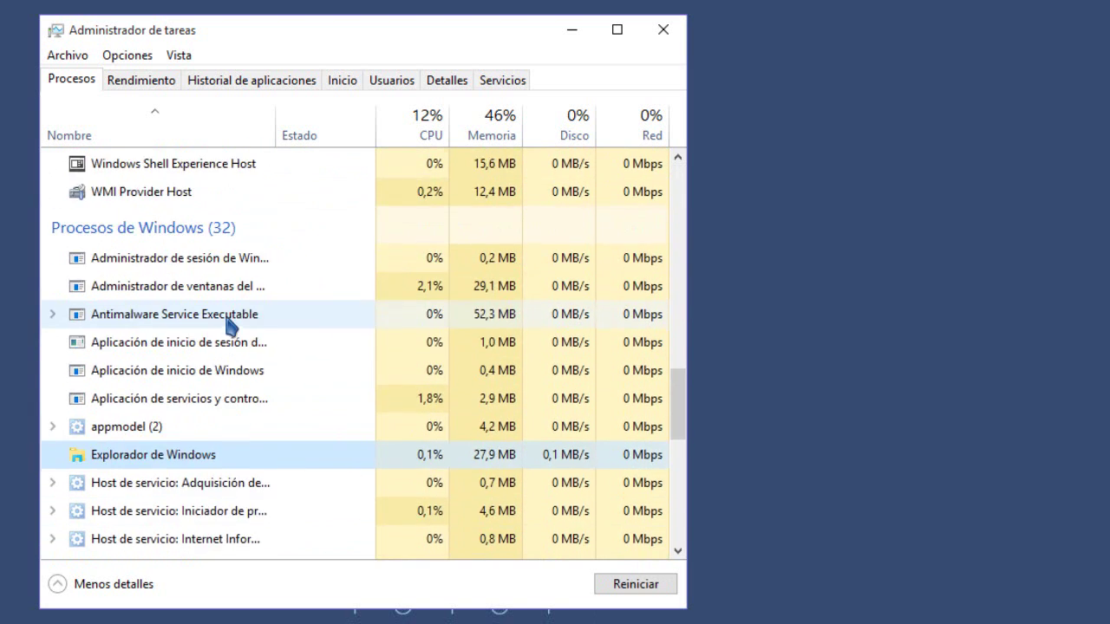
scroll(231, 323, down, 2)
right_click(258, 304)
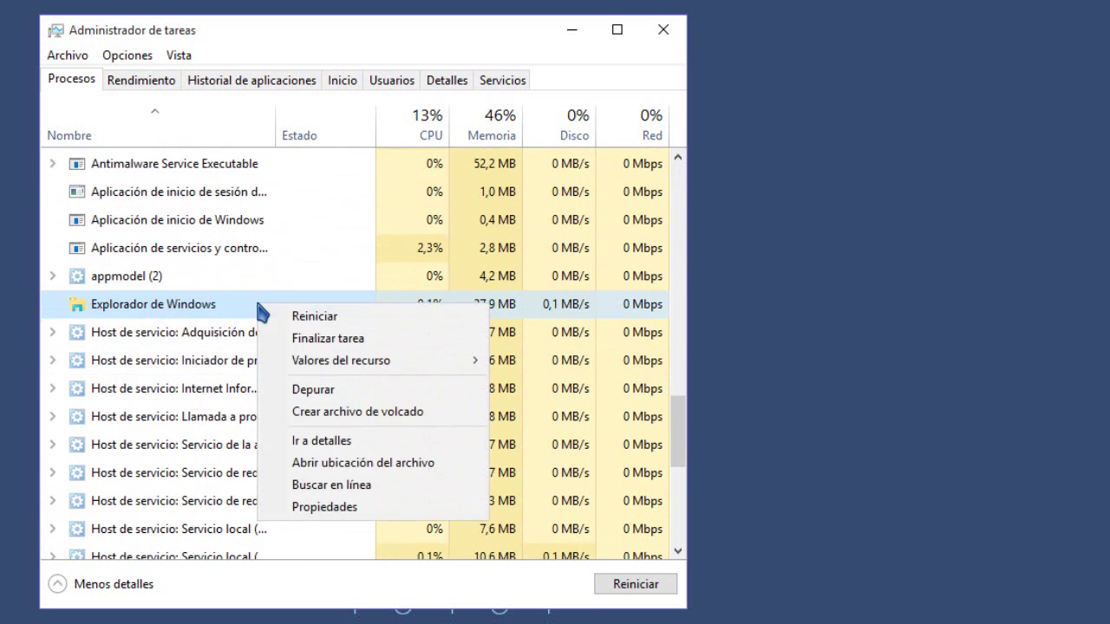
click(295, 316)
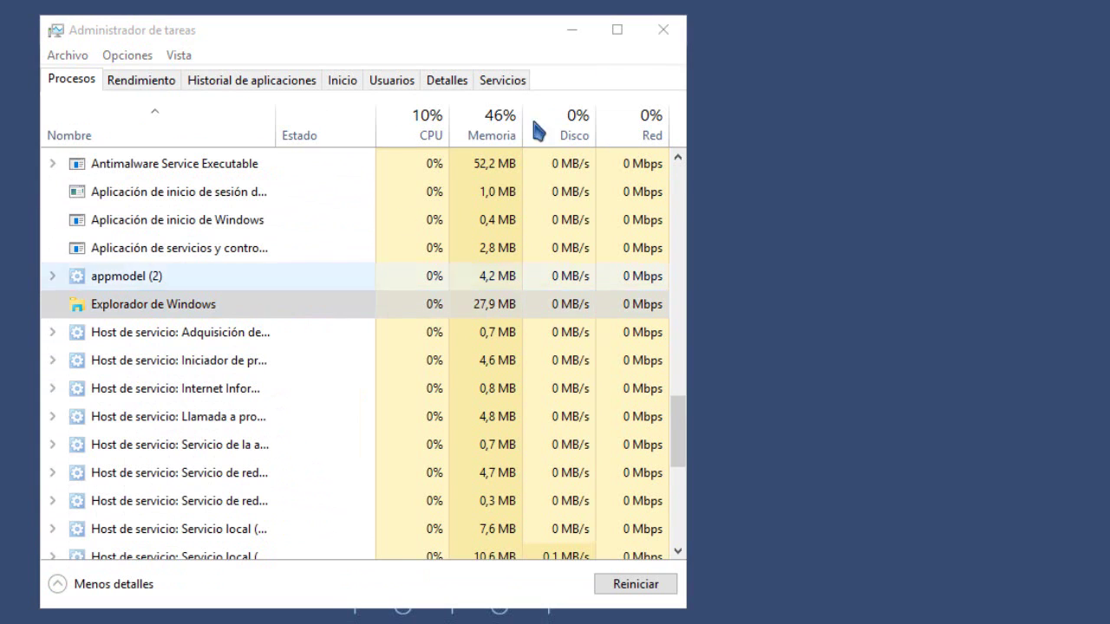
Close Task Manager and open Este equipo to check whether the Documentos folder is listed.
click(672, 36)
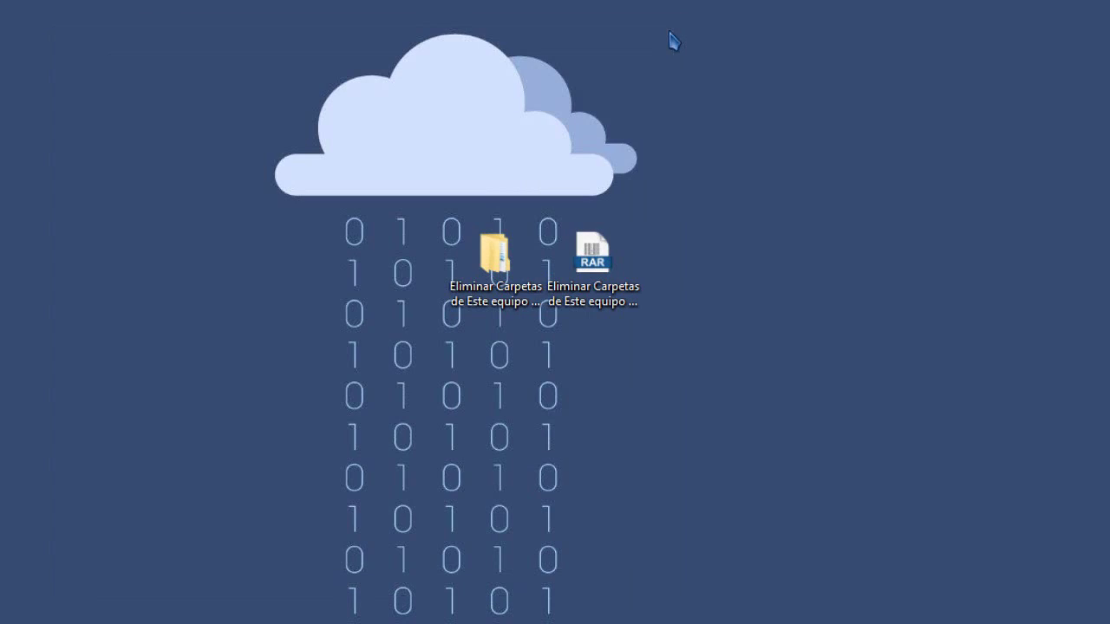
key(super+e)
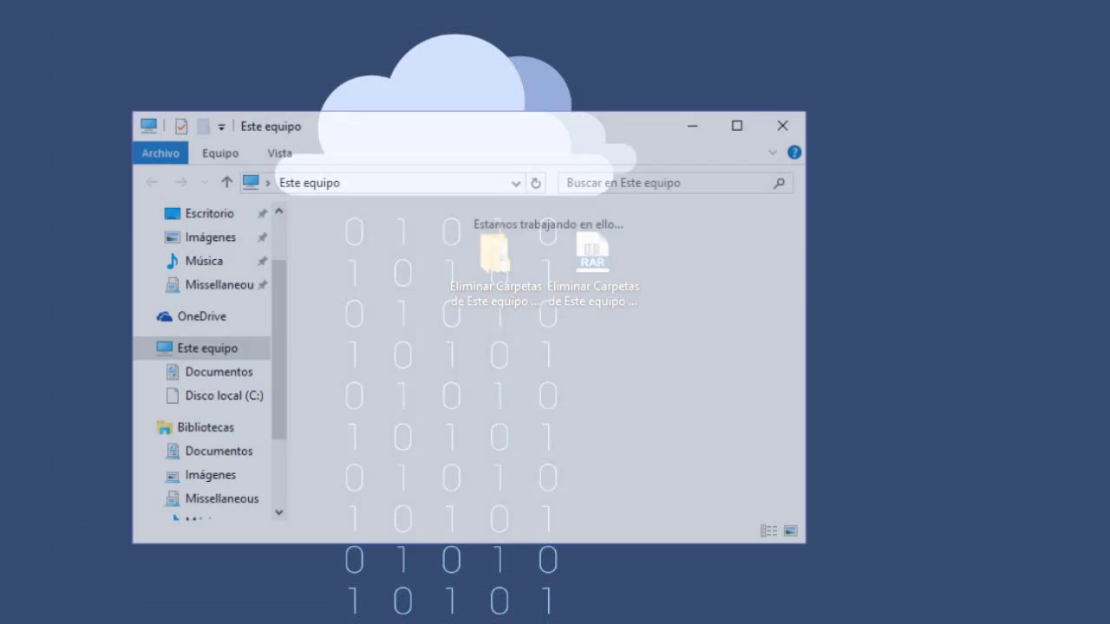